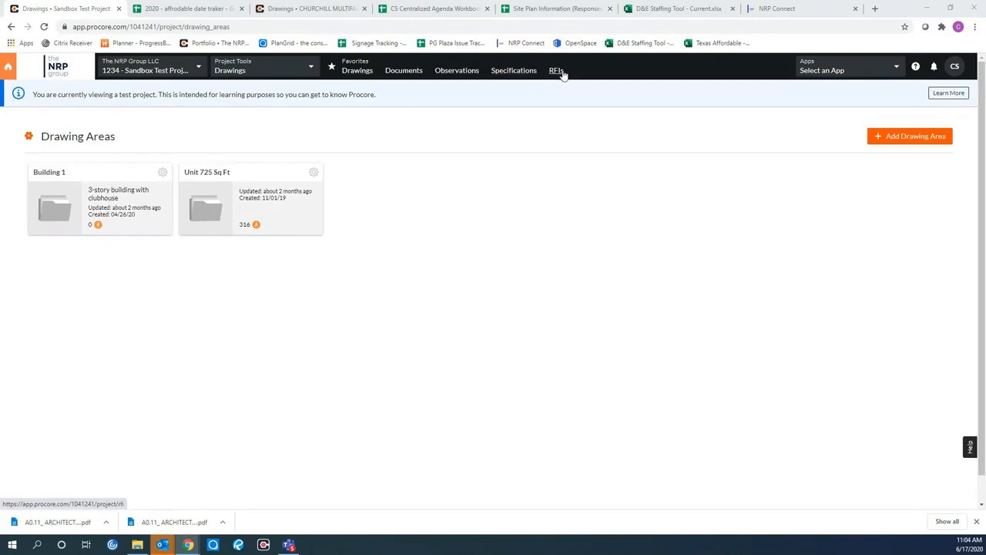
Open the Unit 725 Sq Ft drawing area, view cover sheet A-000, and return to the drawing list.
click(316, 72)
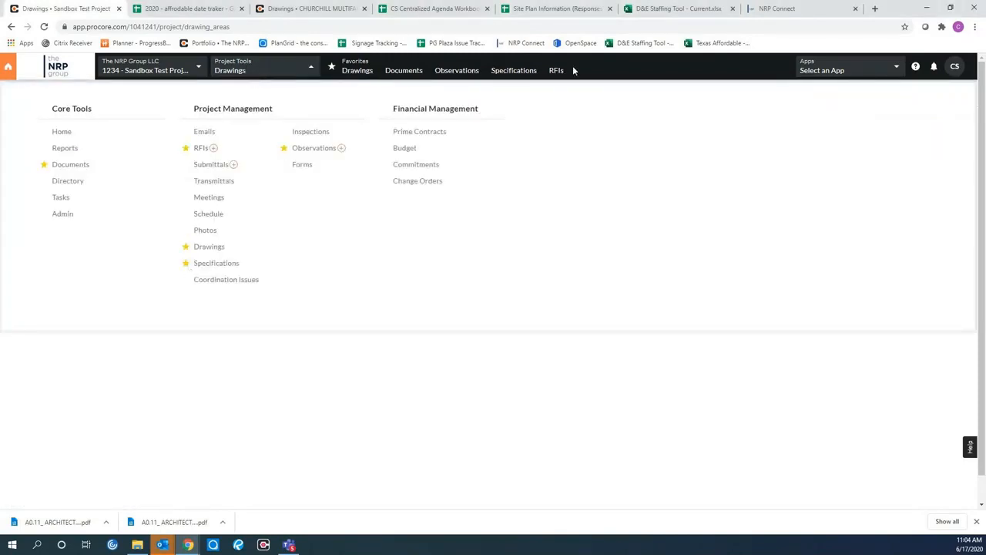
click(596, 73)
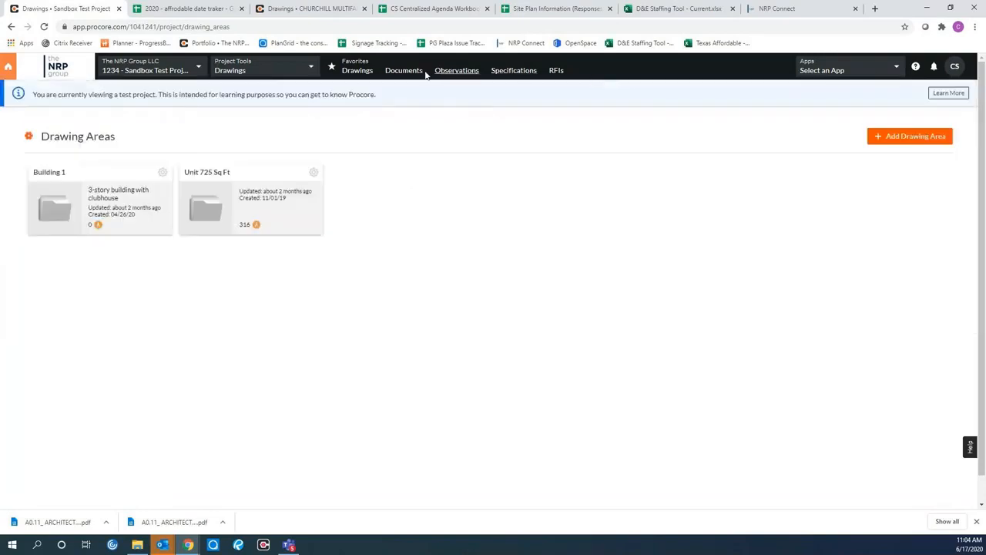
click(351, 75)
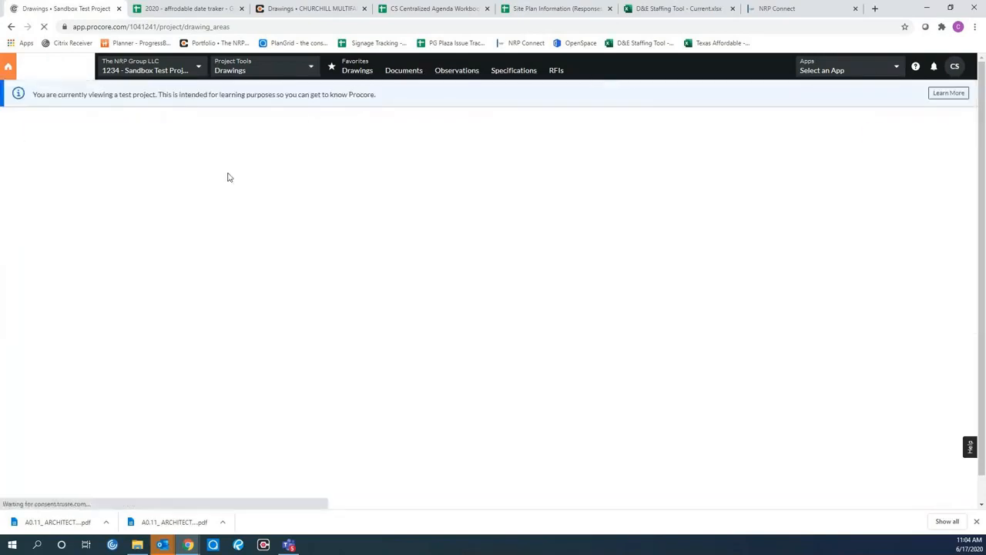
click(235, 176)
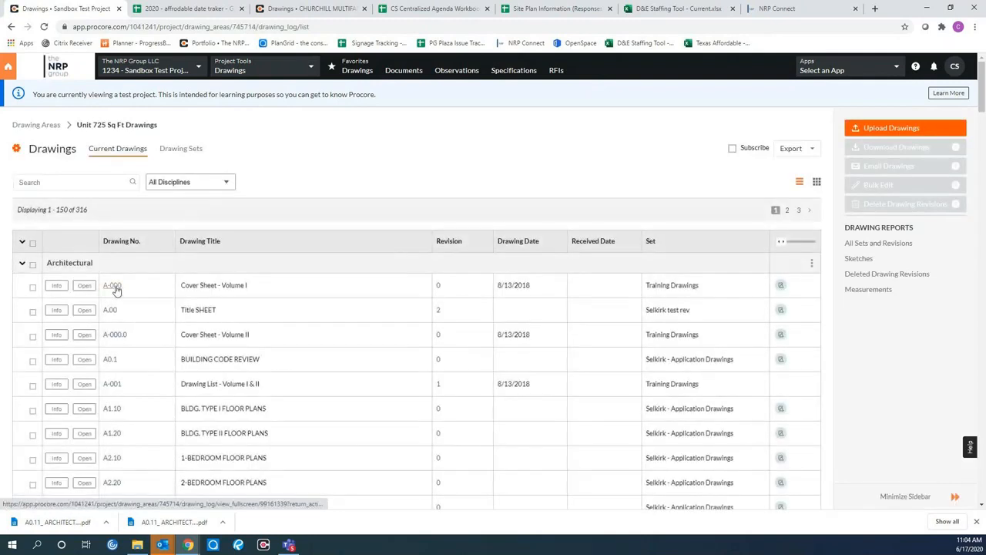
click(114, 285)
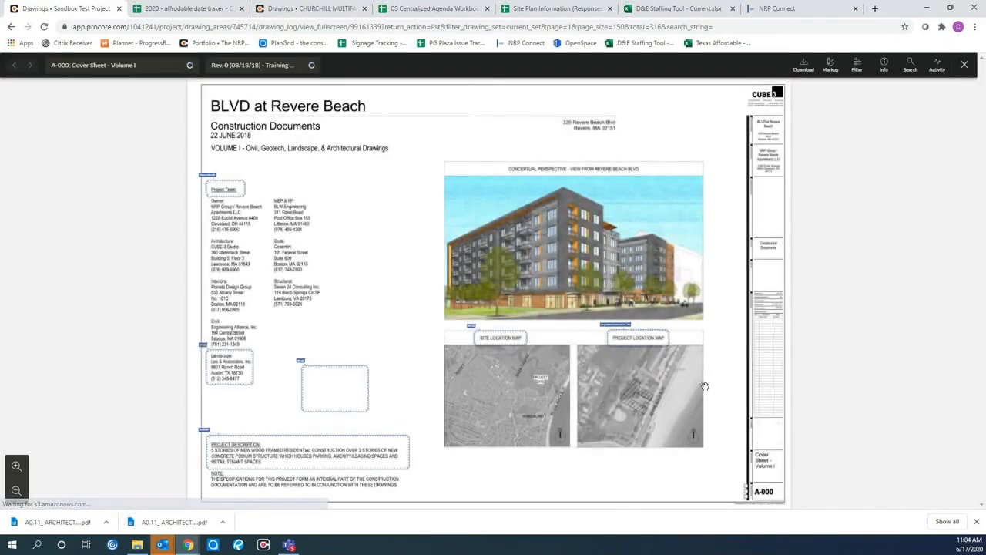
click(965, 66)
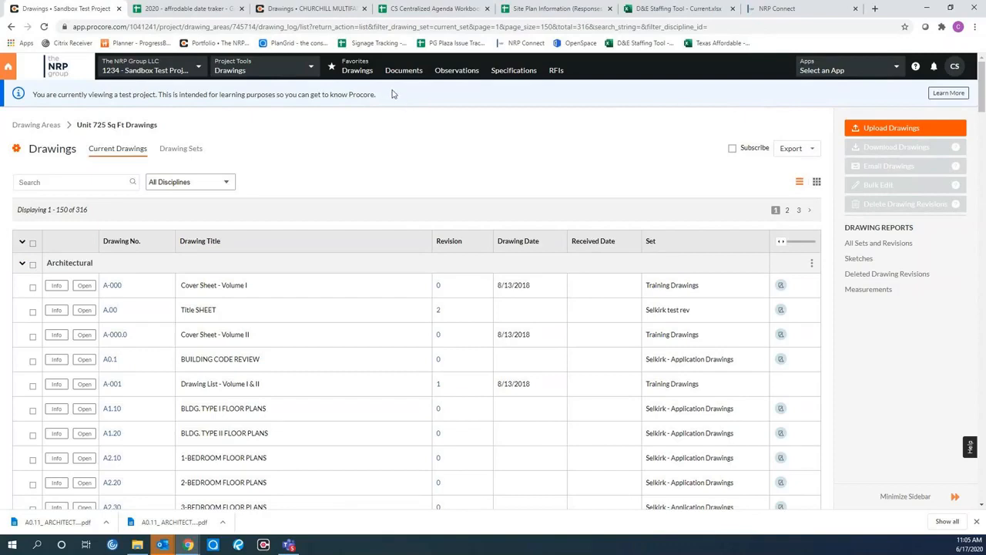
Find the Early Pricing & Early Site Planning project by searching for "early", switch to it and view its TX-4%-EADO drawings.
click(183, 76)
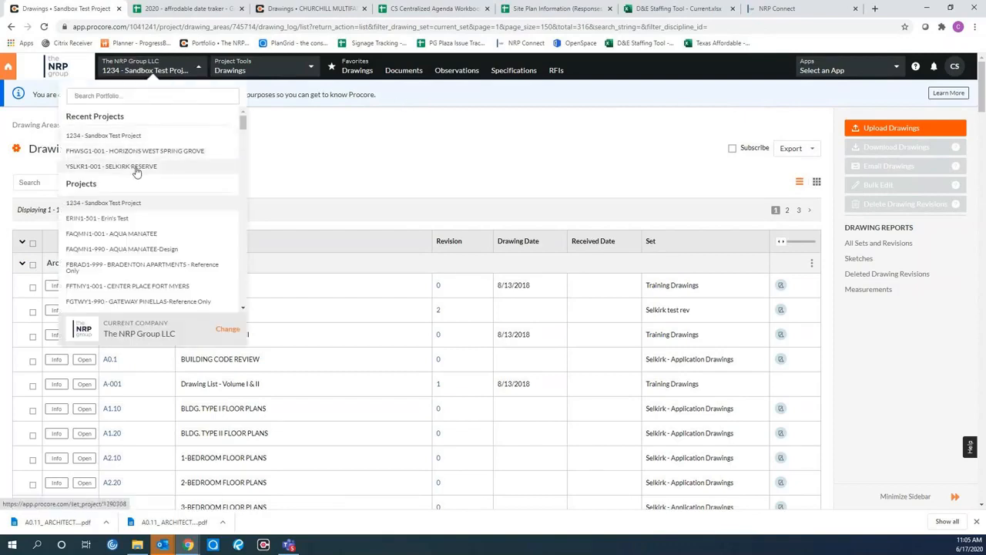
text(early)
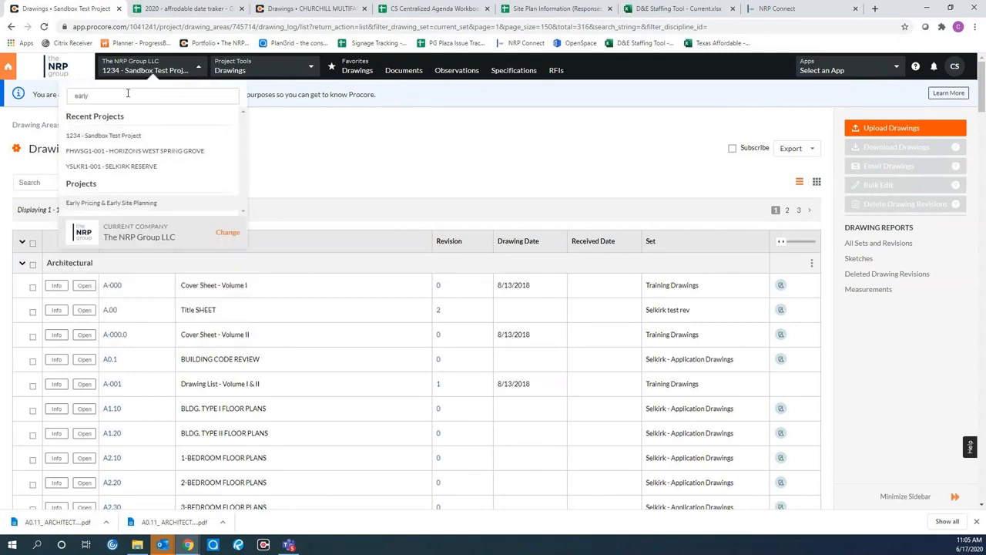
click(154, 202)
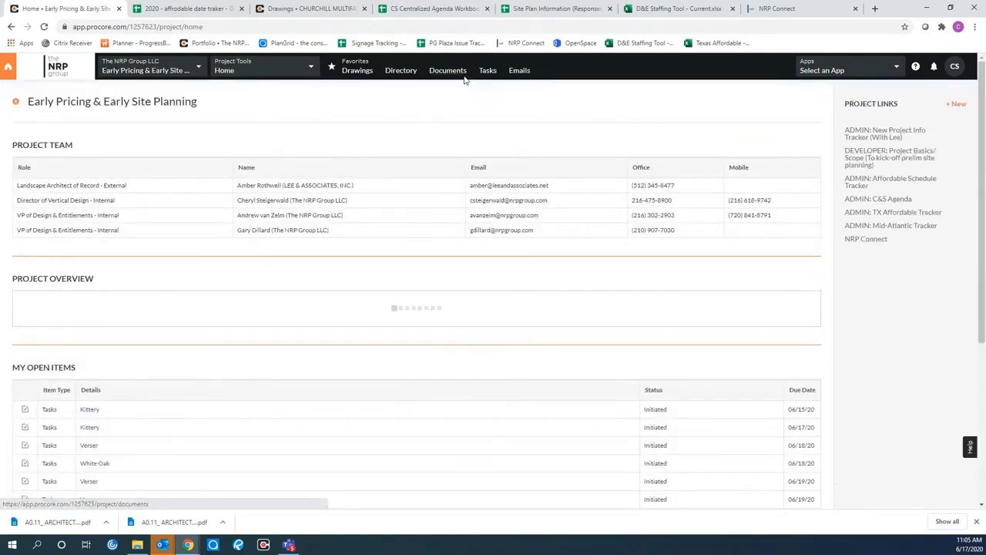
click(359, 72)
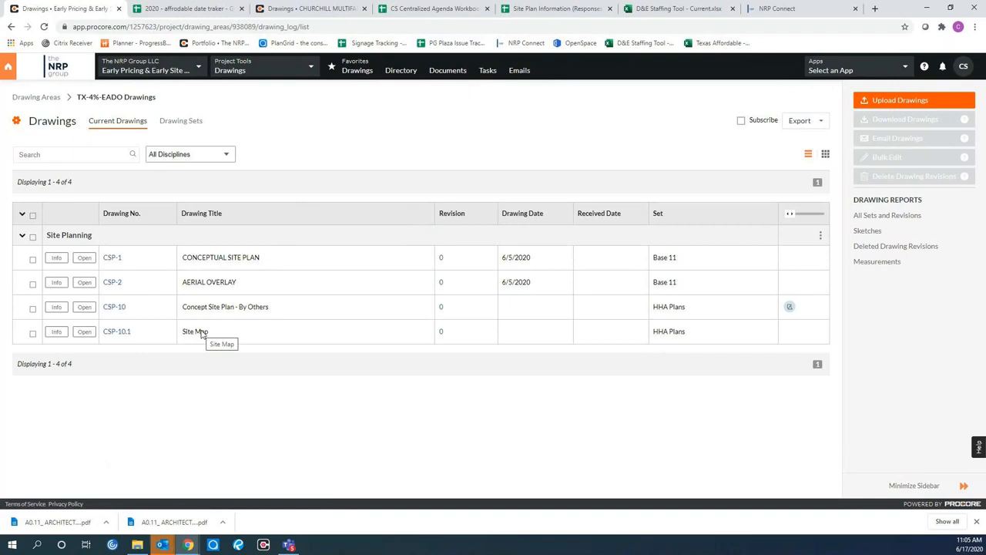
In the project's documents, open the To Planner folder inside Shared Folders, 2020, MA-MR-Marlborough.
click(449, 74)
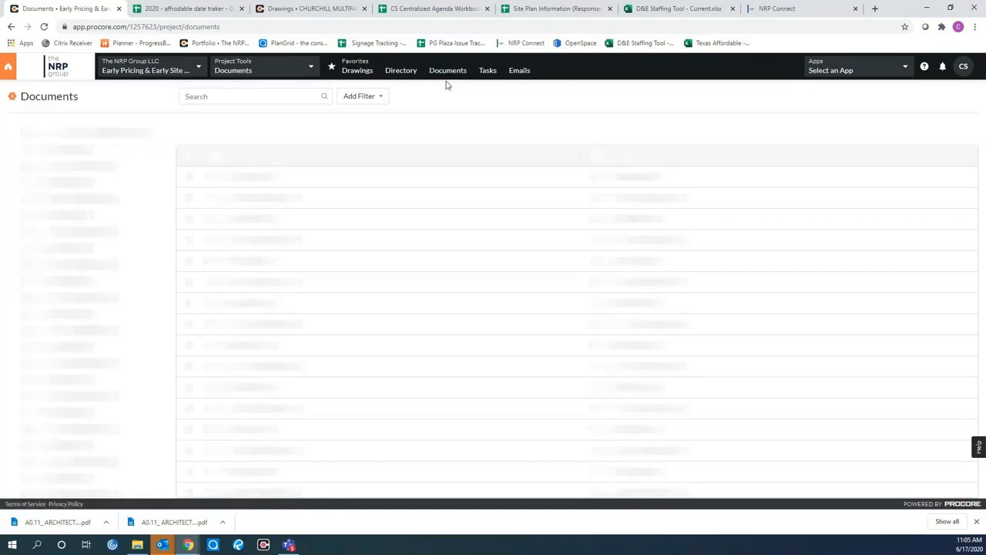
click(34, 150)
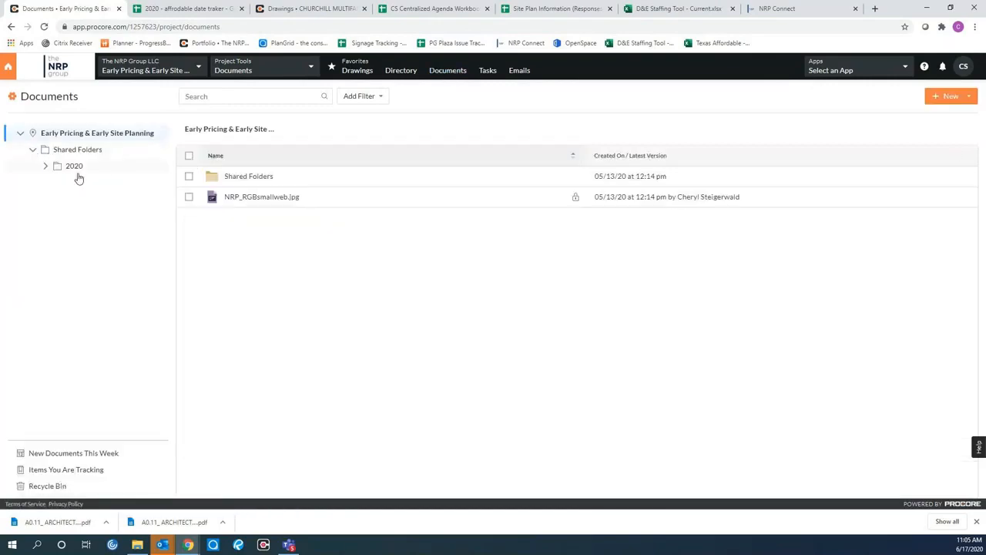
click(77, 170)
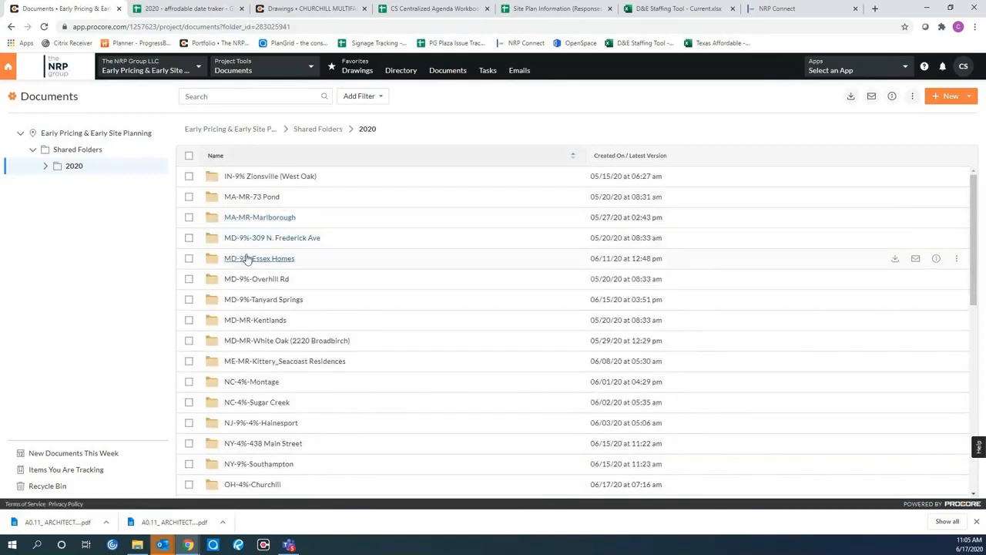
click(260, 218)
click(244, 204)
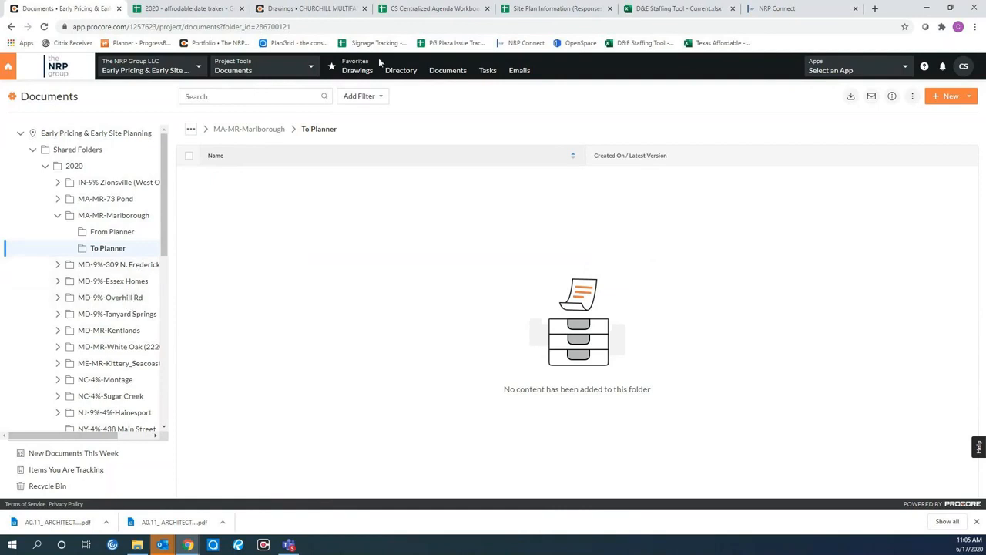
Search the portfolio for "san" and switch to the 1234 - Sandbox Test Project.
click(162, 71)
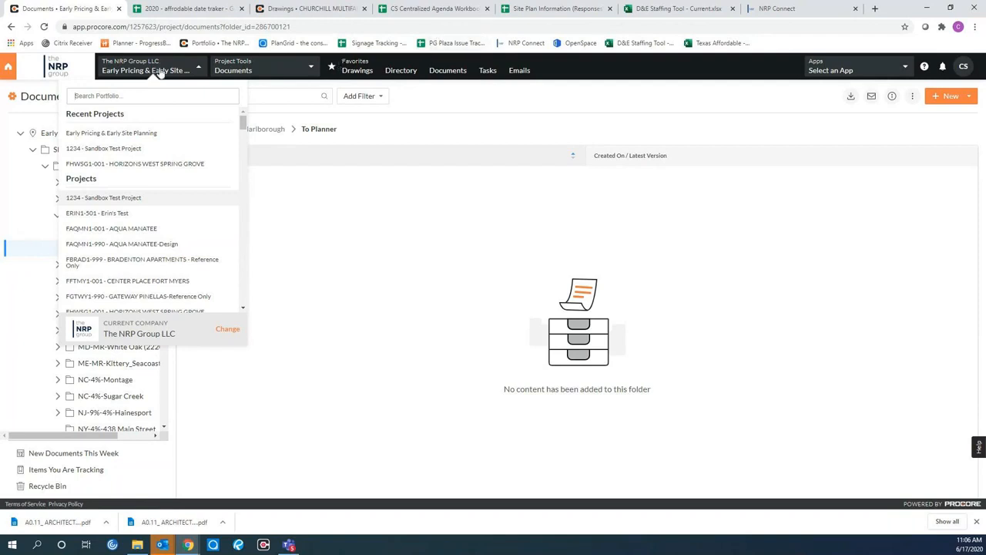
click(99, 95)
text(san)
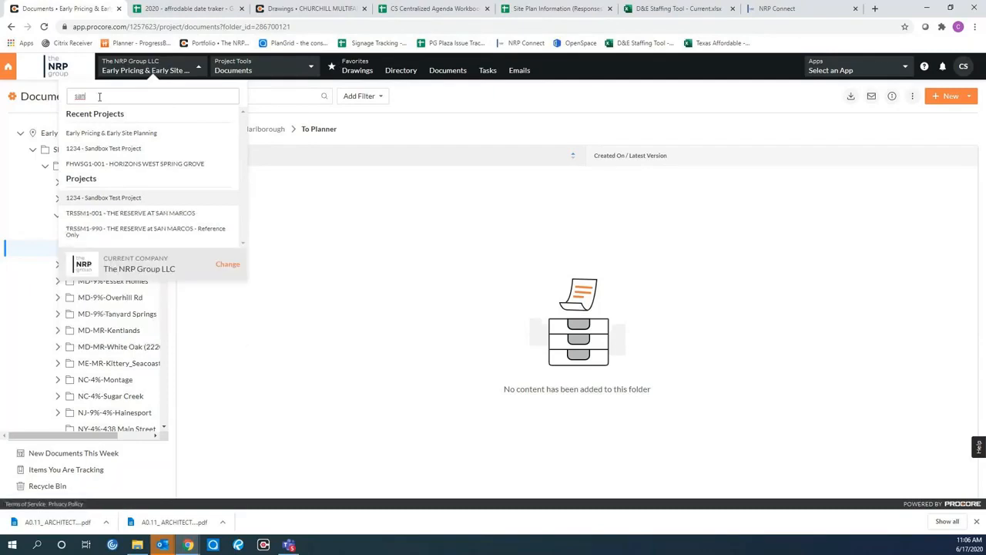
click(103, 199)
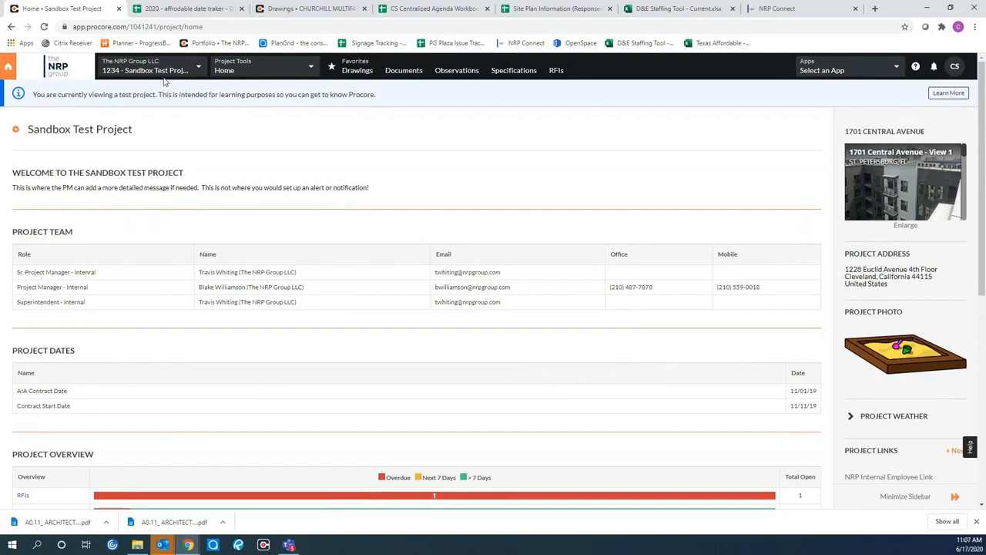
Go to the project's drawing areas, open Unit 725 Sq Ft, and collapse and re-expand its Architectural discipline.
click(360, 74)
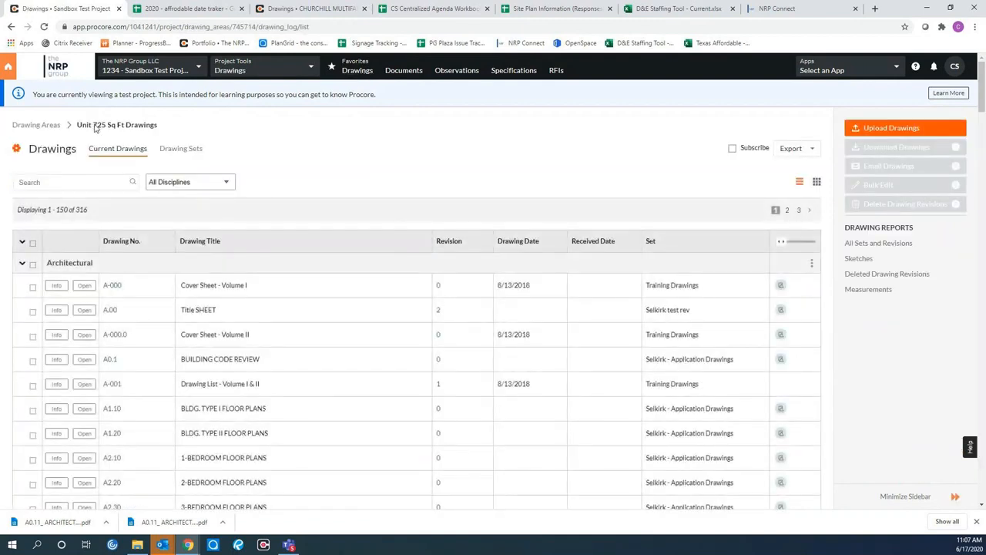
click(35, 125)
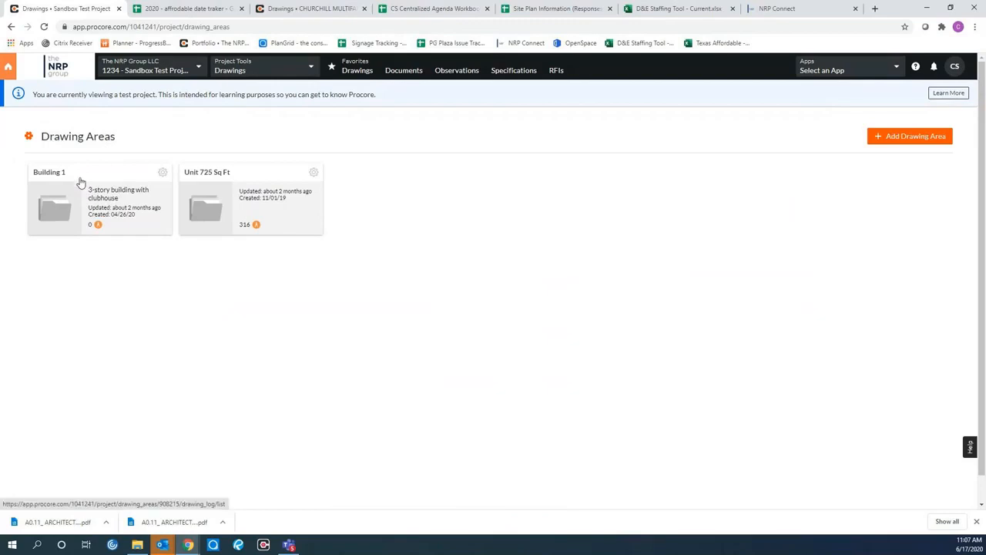
click(212, 174)
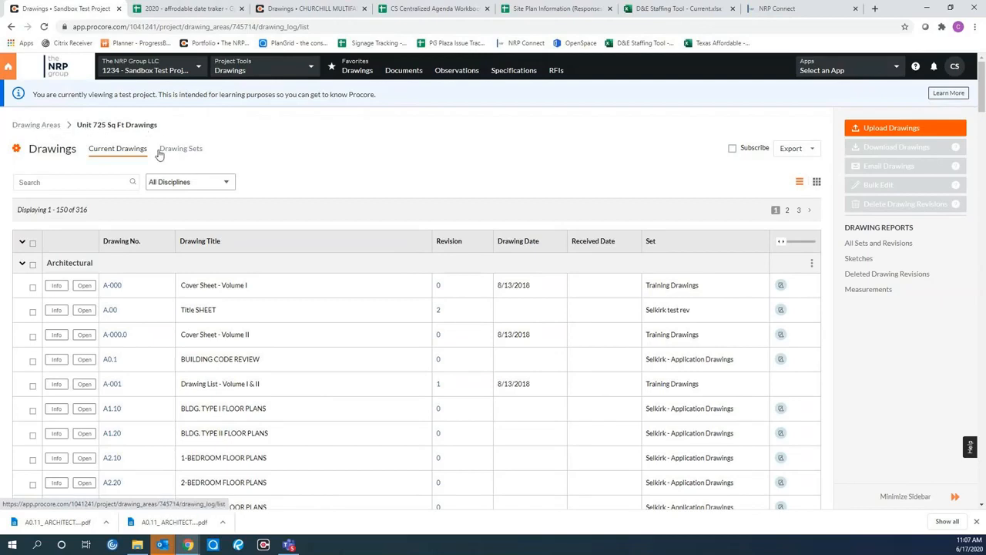
click(23, 263)
click(22, 264)
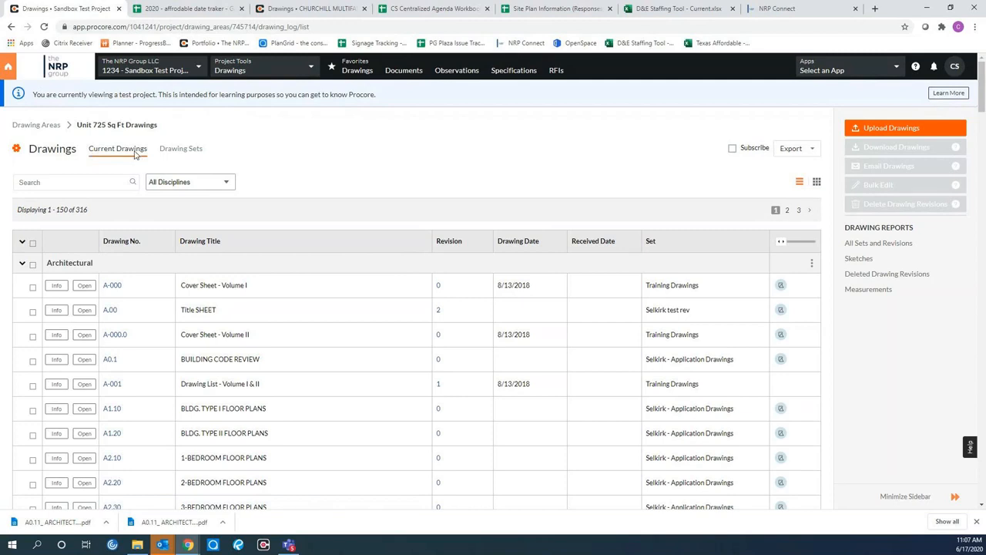
View the Selkirk - Application Drawings set among the area's drawing sets, and return to the current drawings.
click(176, 151)
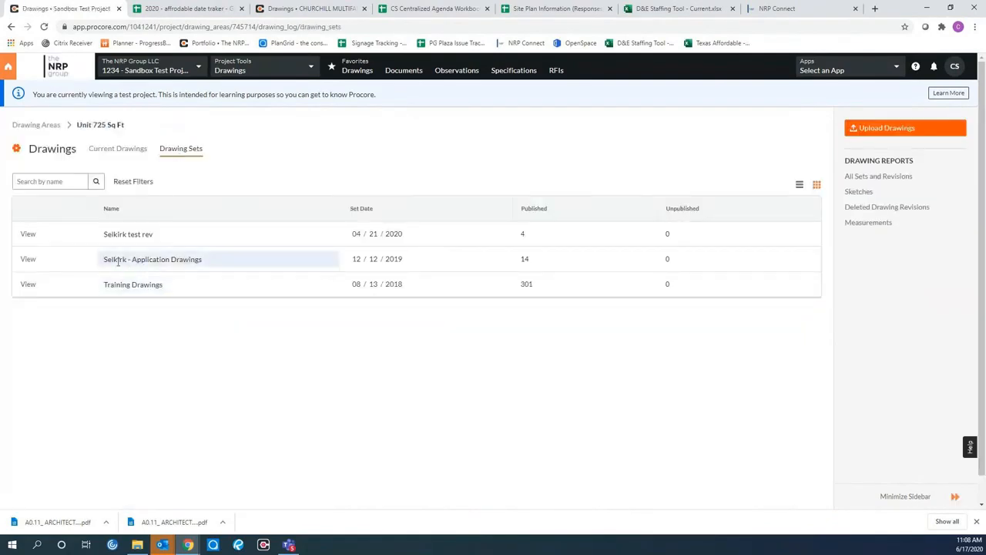
click(207, 260)
drag(208, 260, 100, 260)
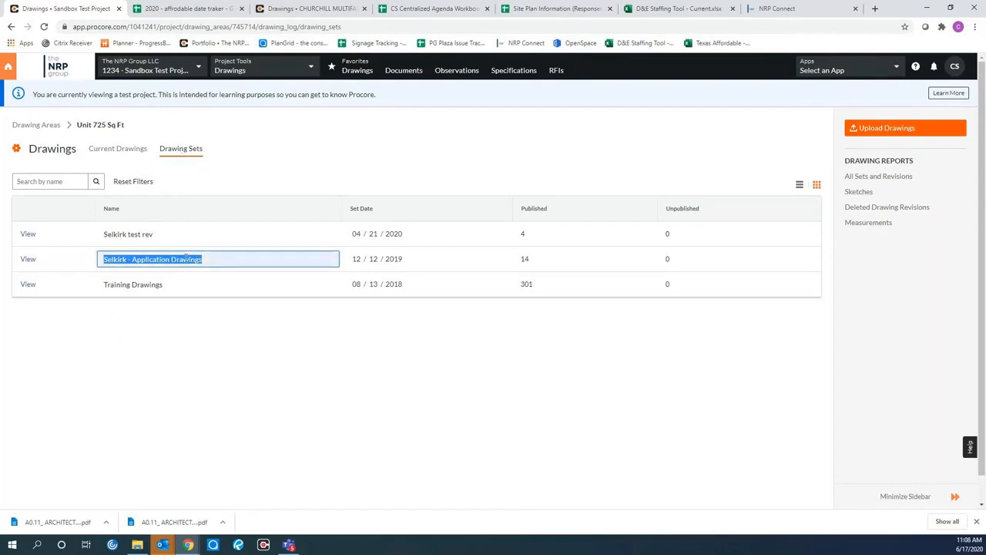
click(29, 260)
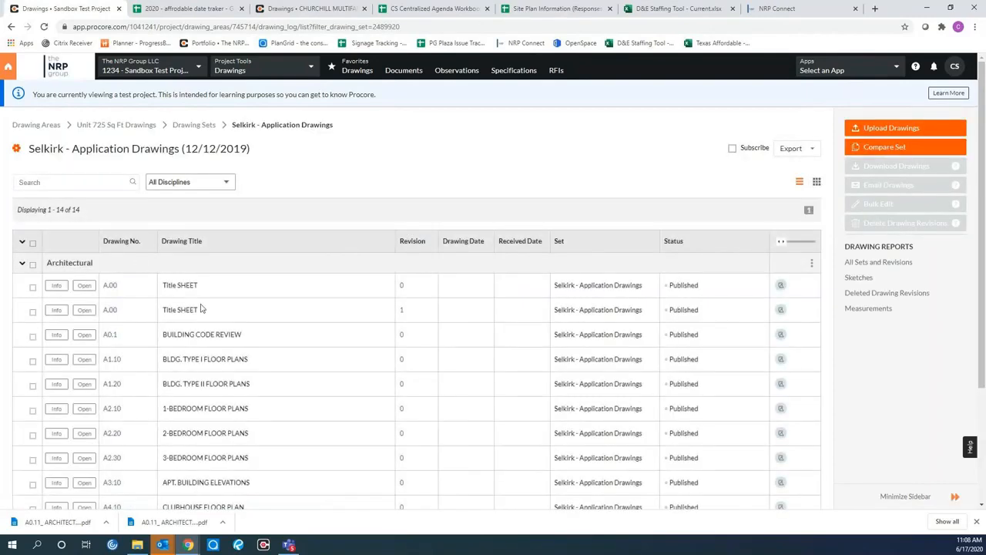
scroll(200, 309, down, 3)
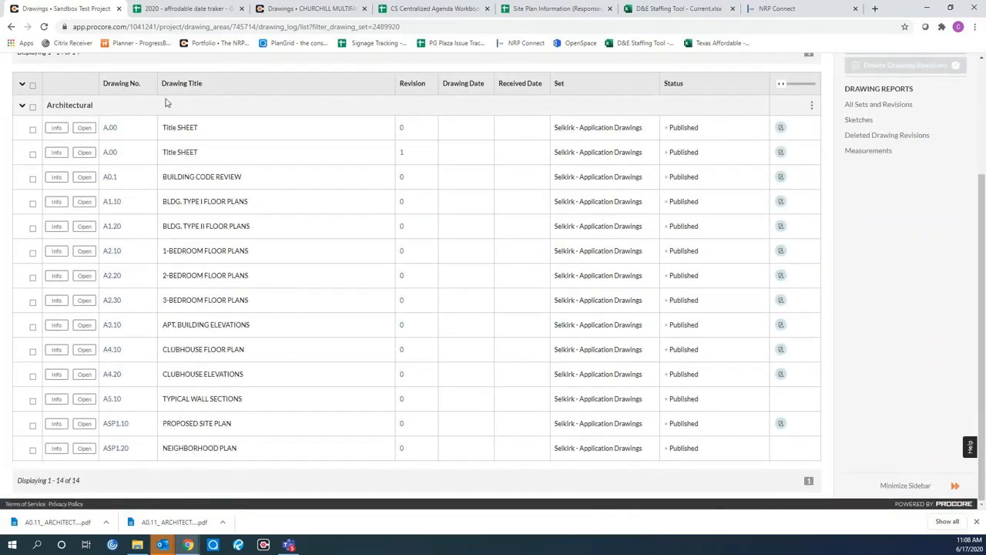
scroll(161, 249, up, 4)
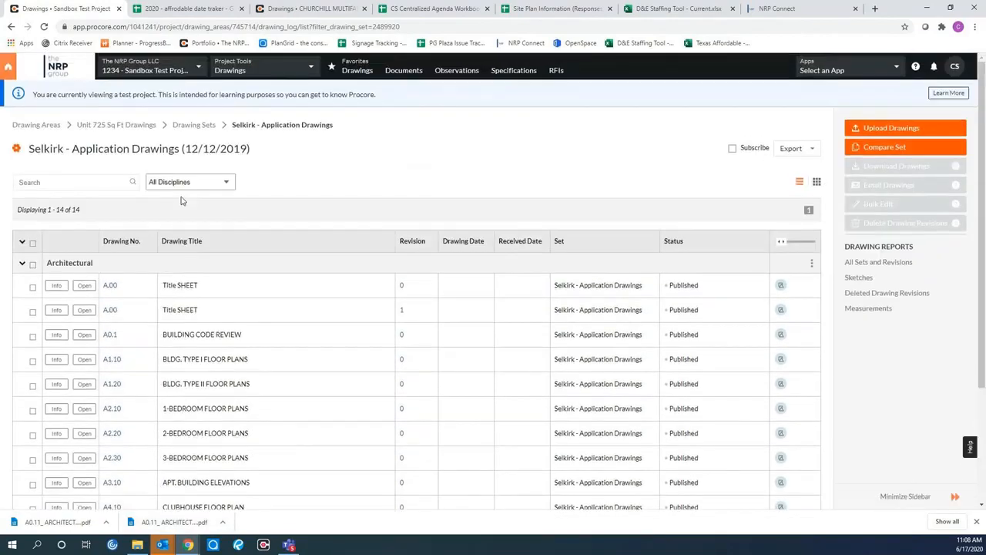
click(190, 129)
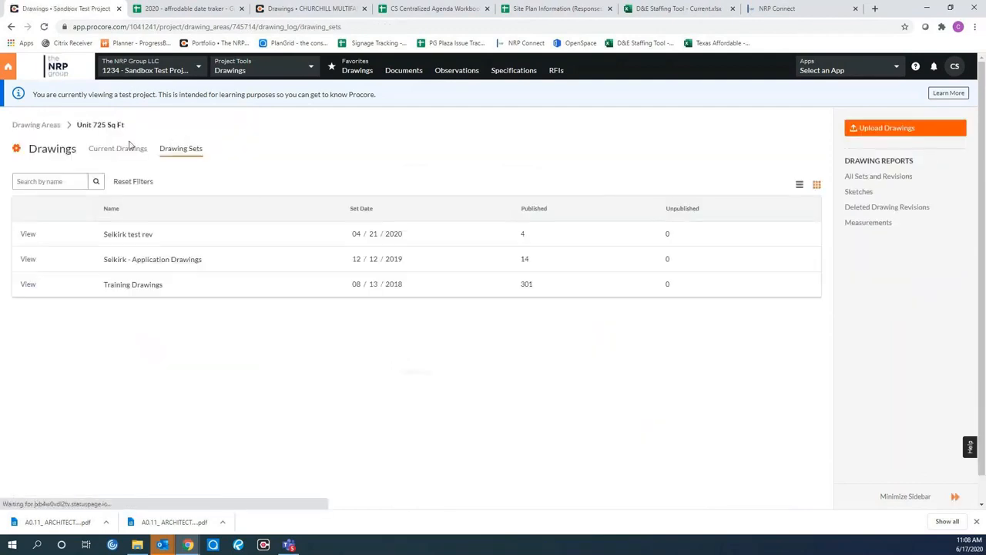
click(119, 150)
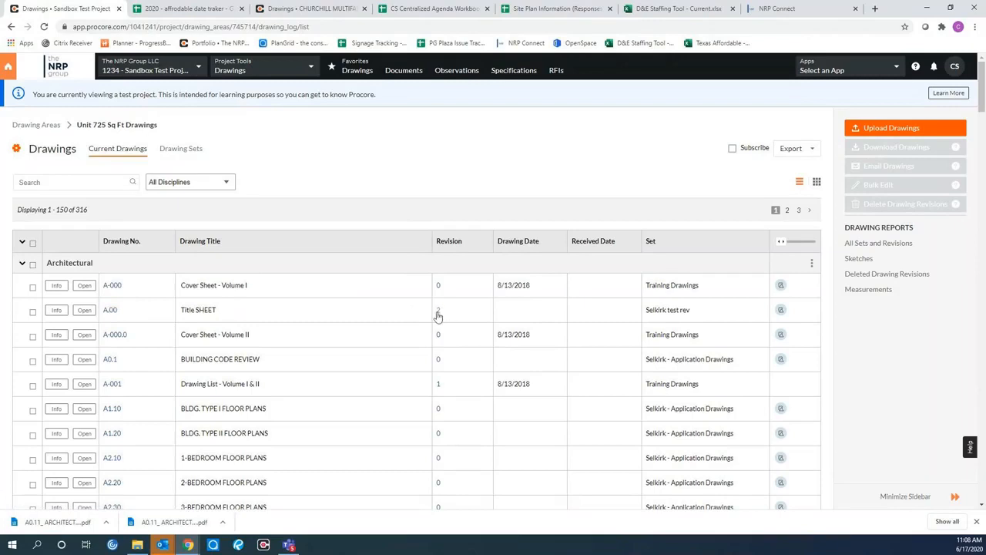
Open the A.00 Title SHEET and view its earlier revisions, switching to Rev. 1, Rev. 0 and back to Rev. 1.
click(110, 311)
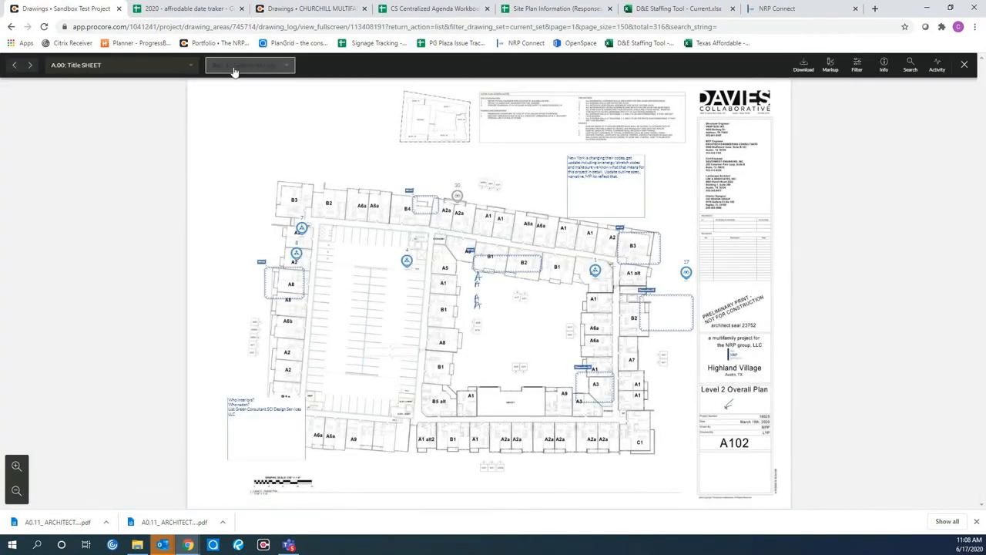
click(265, 67)
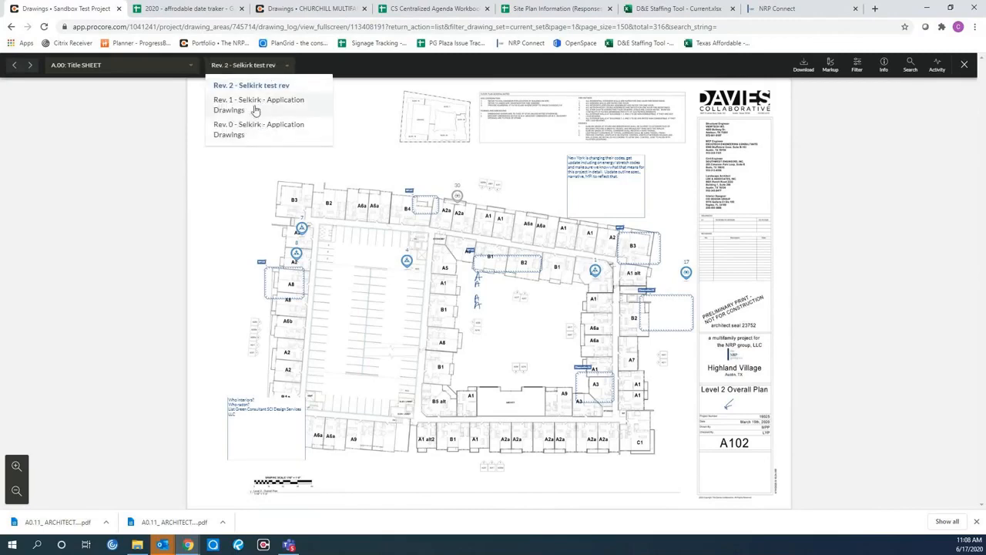
click(256, 112)
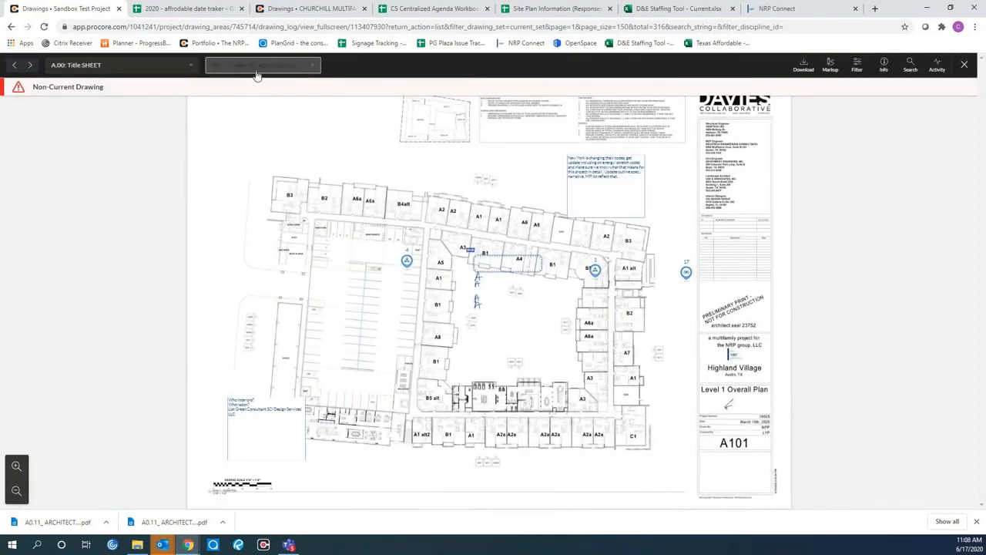
click(257, 70)
click(247, 131)
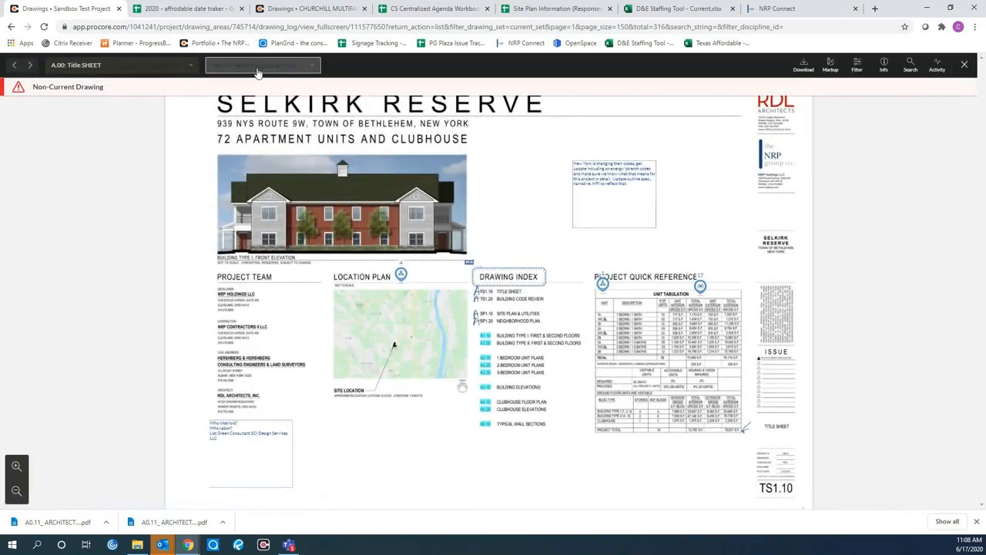
click(260, 71)
click(249, 101)
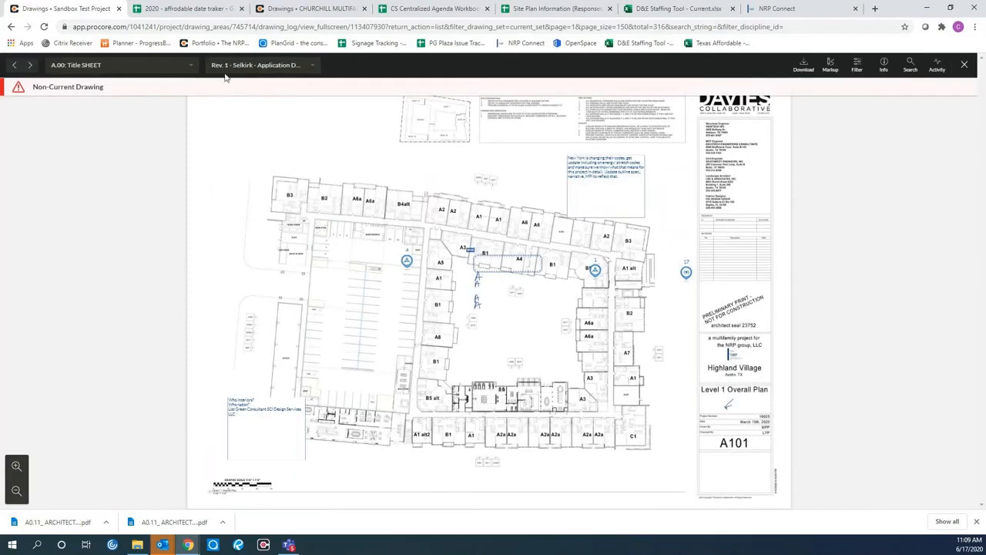
Bring up the markup tools and outline unit B3 and the long garage building below it with navy freehand pen strokes.
click(831, 70)
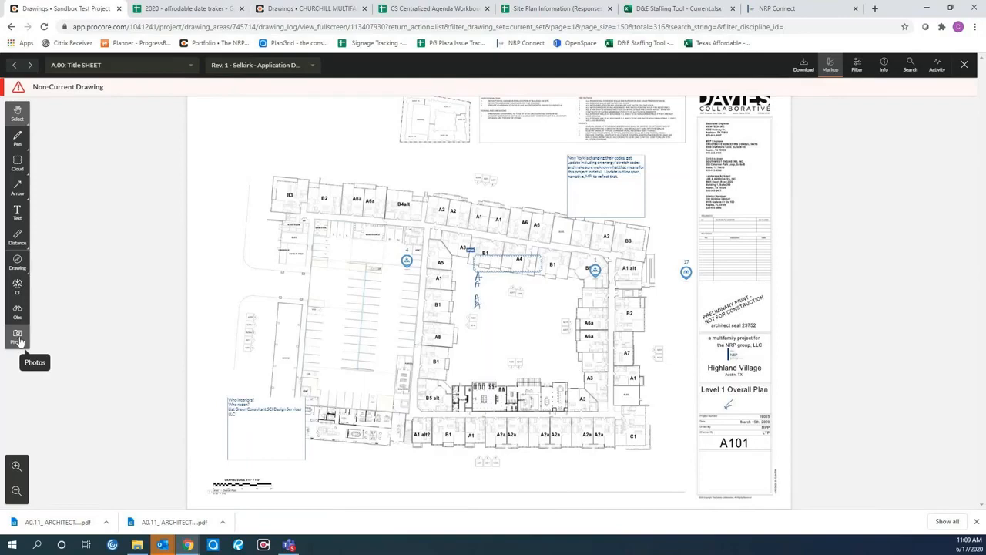
click(21, 212)
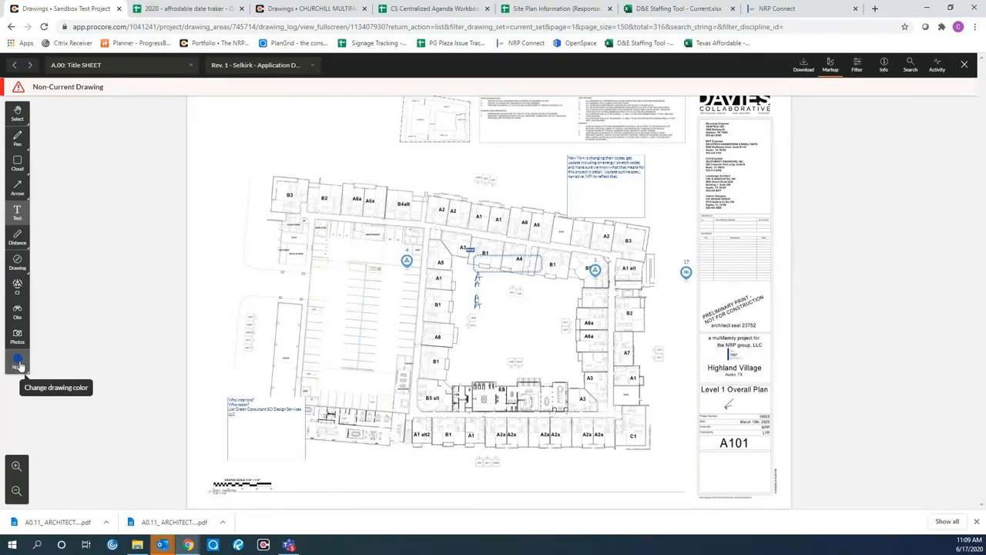
click(18, 362)
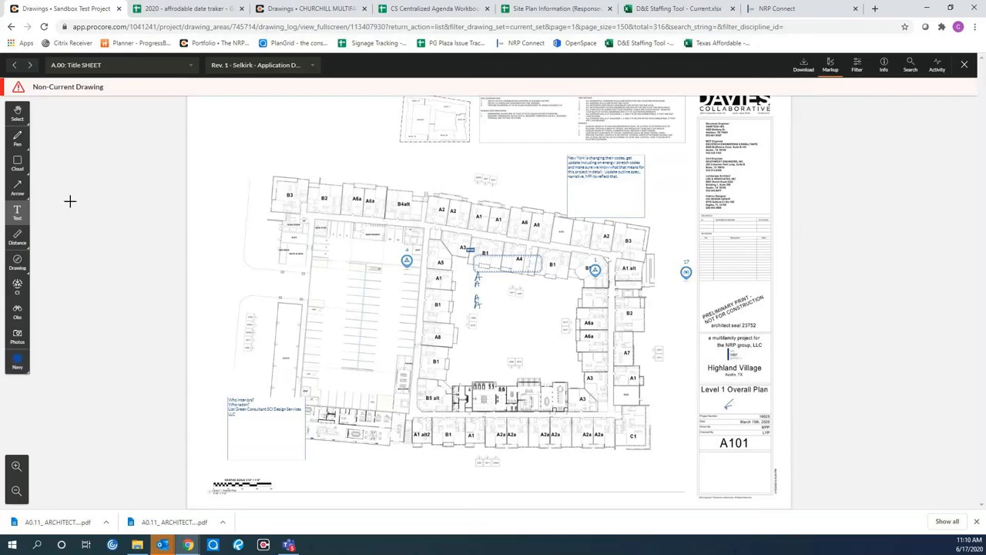
click(22, 142)
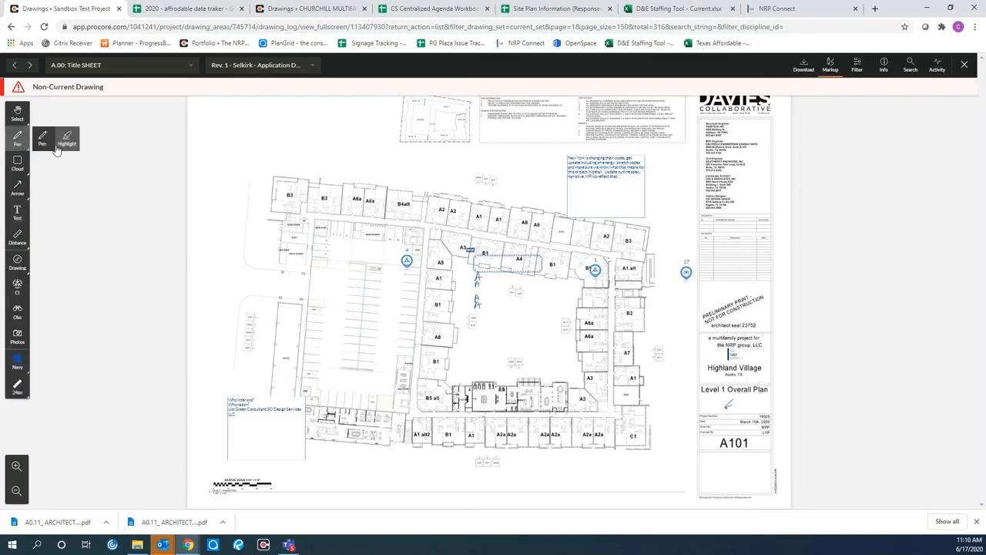
mouse_move(273, 176)
mouse_down()
mouse_move(270, 214)
mouse_move(305, 183)
mouse_move(268, 176)
mouse_up()
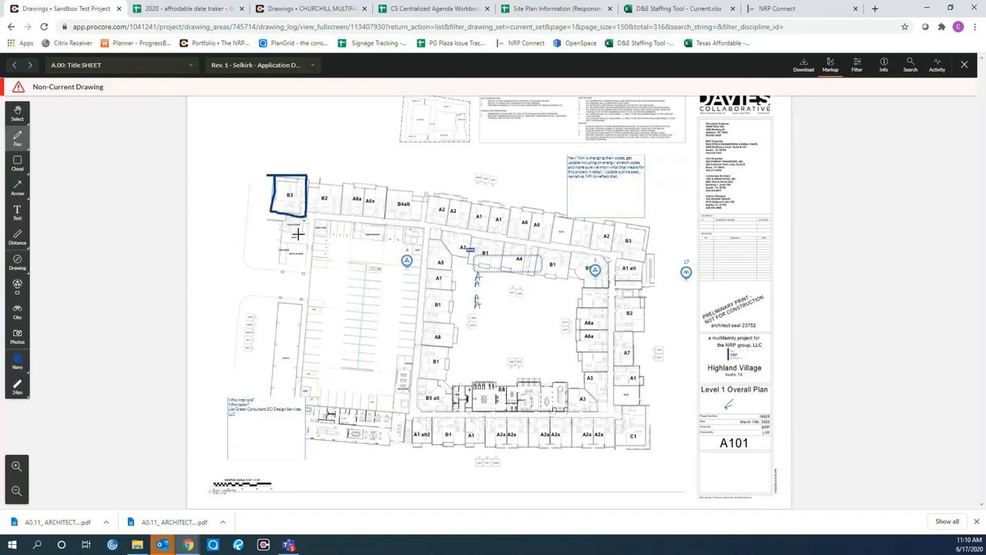
mouse_move(273, 302)
mouse_down()
mouse_move(308, 317)
mouse_move(288, 387)
mouse_move(274, 301)
mouse_up()
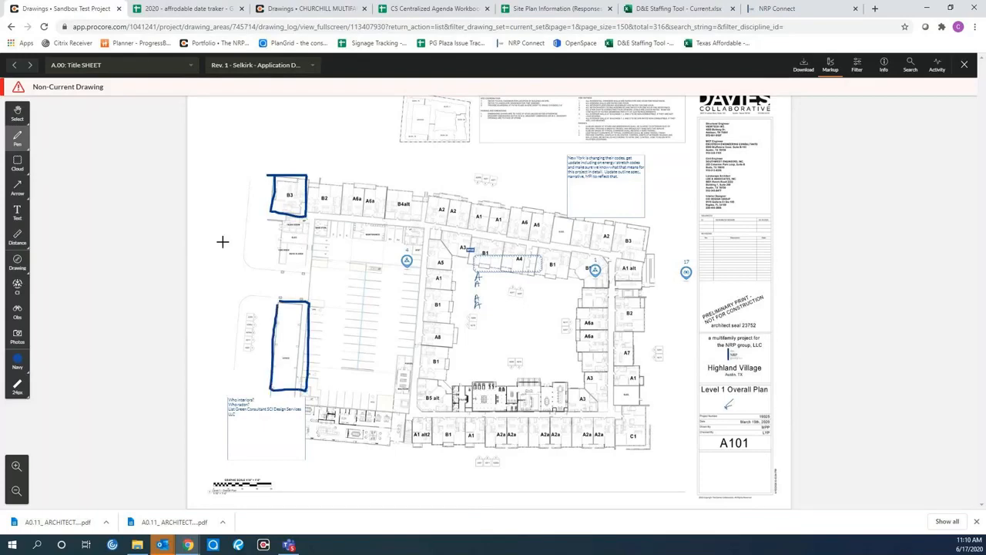
Publish the pen outlines around unit B3 and the garage building one at a time.
click(20, 115)
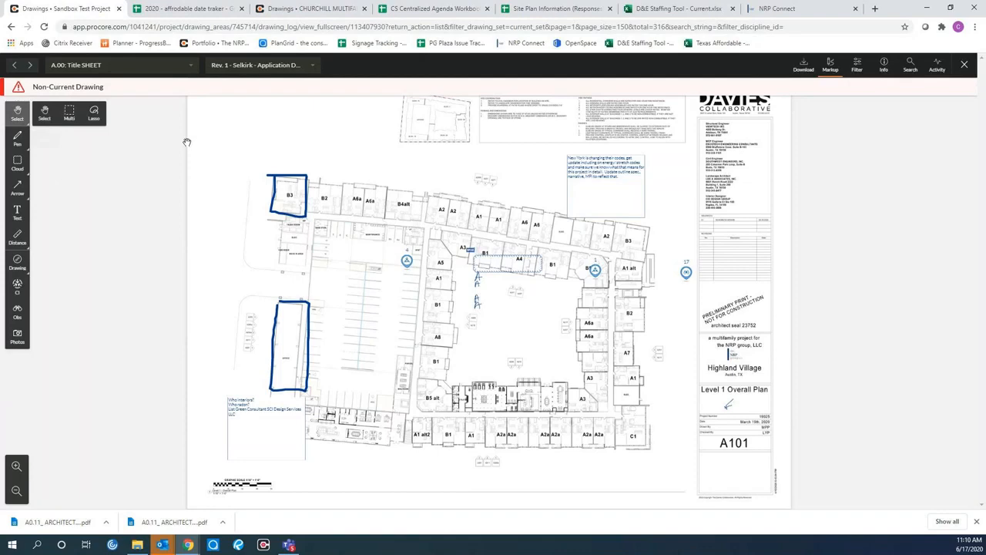
click(292, 179)
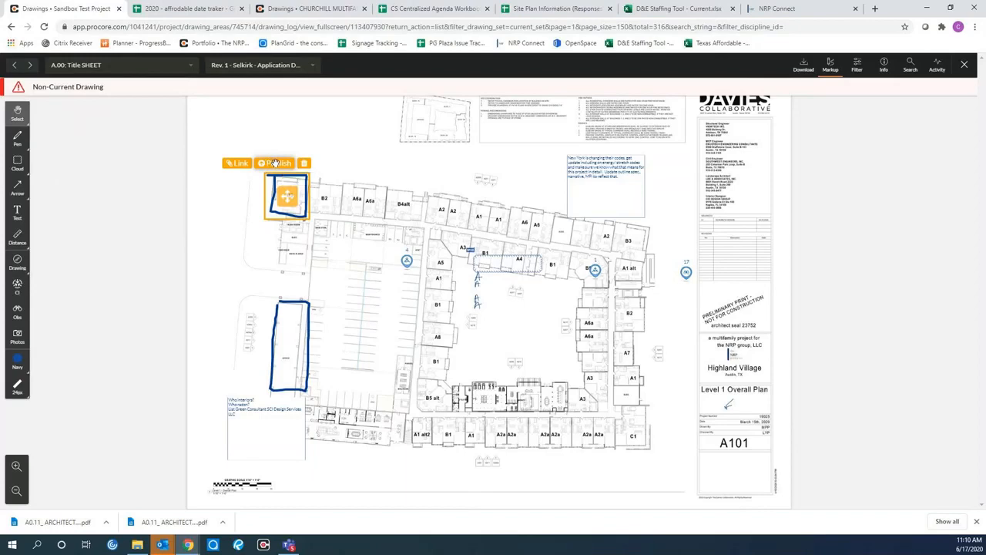
click(271, 162)
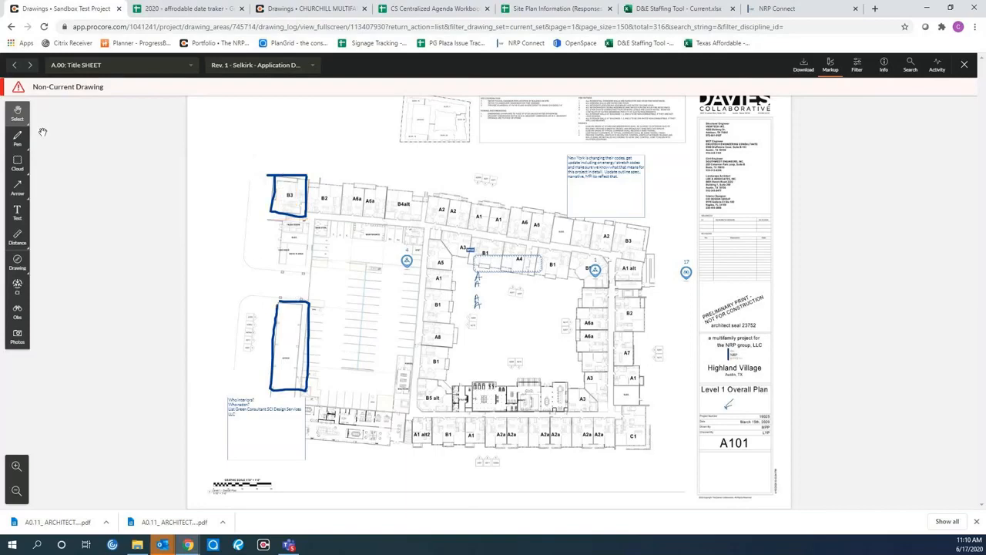
click(294, 303)
click(282, 290)
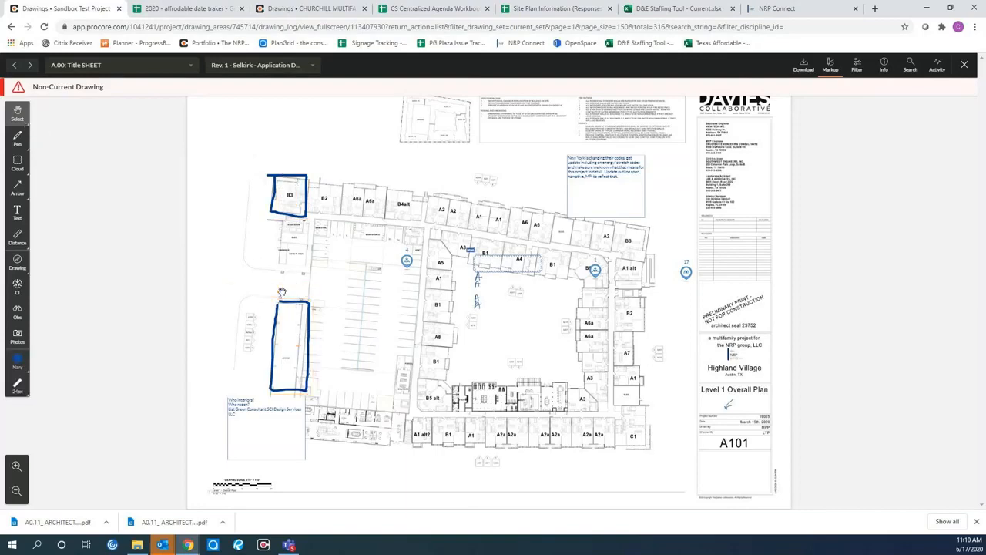
Draw a freehand circle above unit B3, lasso the markups across the plan and publish them together.
click(17, 137)
mouse_move(258, 124)
mouse_down()
mouse_move(245, 158)
mouse_move(231, 148)
mouse_up()
click(17, 114)
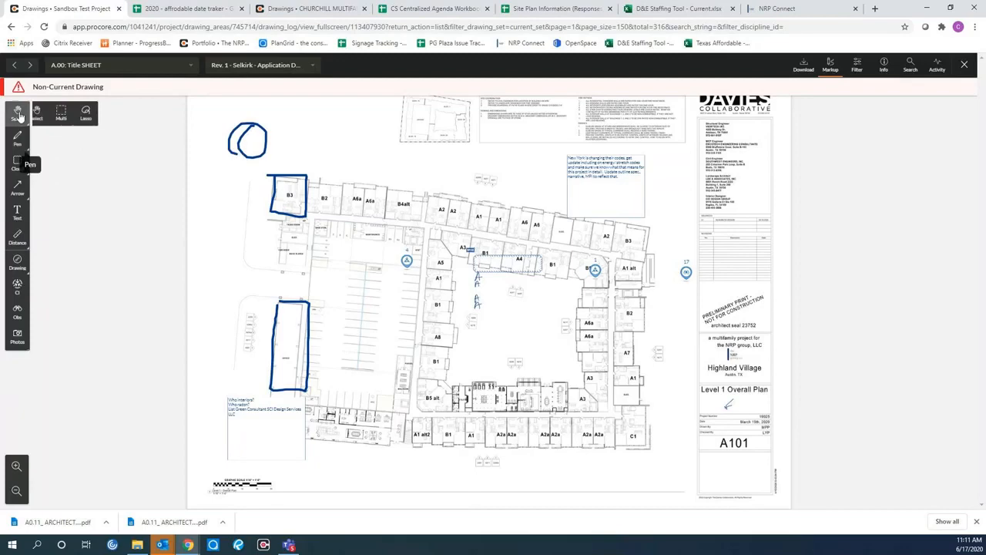
click(94, 114)
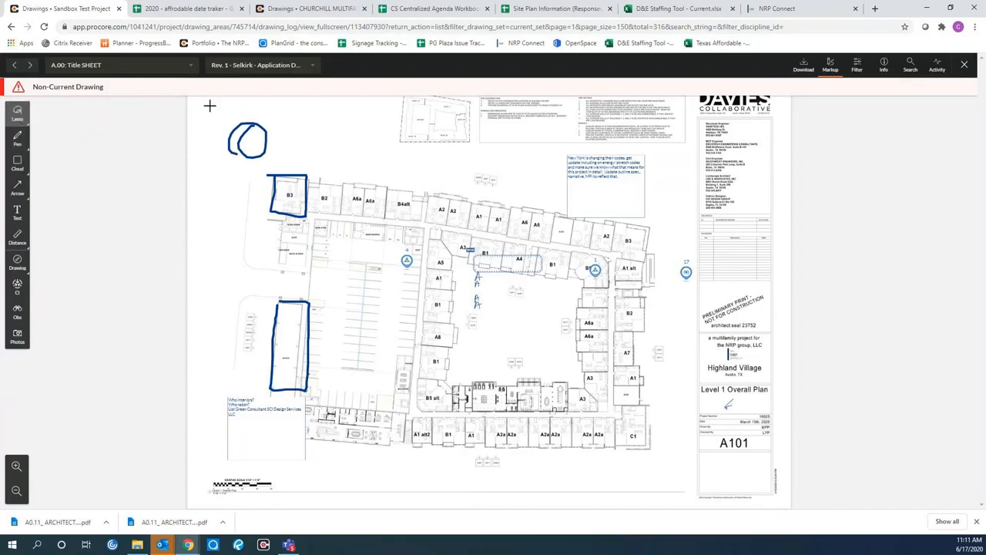
mouse_move(436, 102)
mouse_down()
mouse_move(712, 254)
mouse_move(632, 477)
mouse_move(403, 511)
mouse_move(203, 462)
mouse_move(203, 441)
mouse_up()
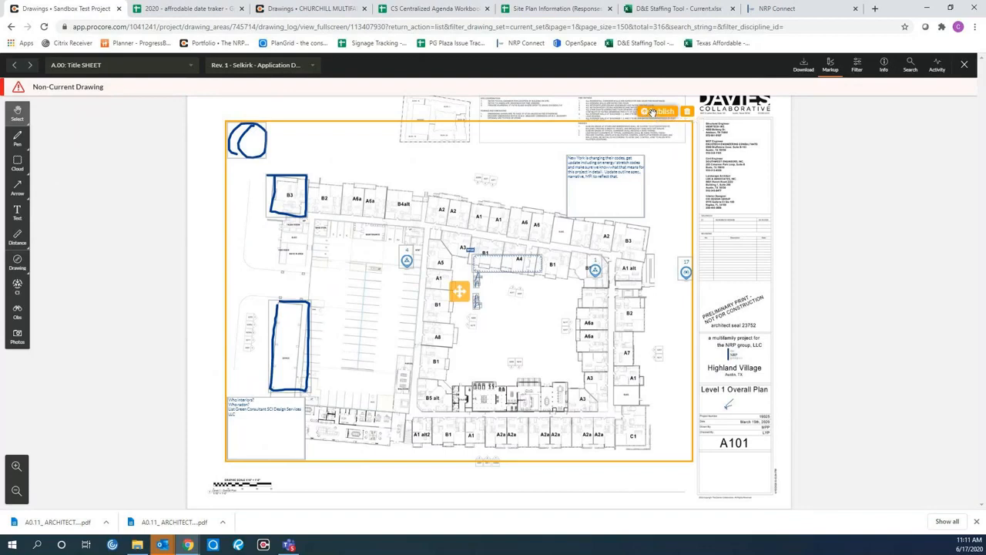
click(646, 112)
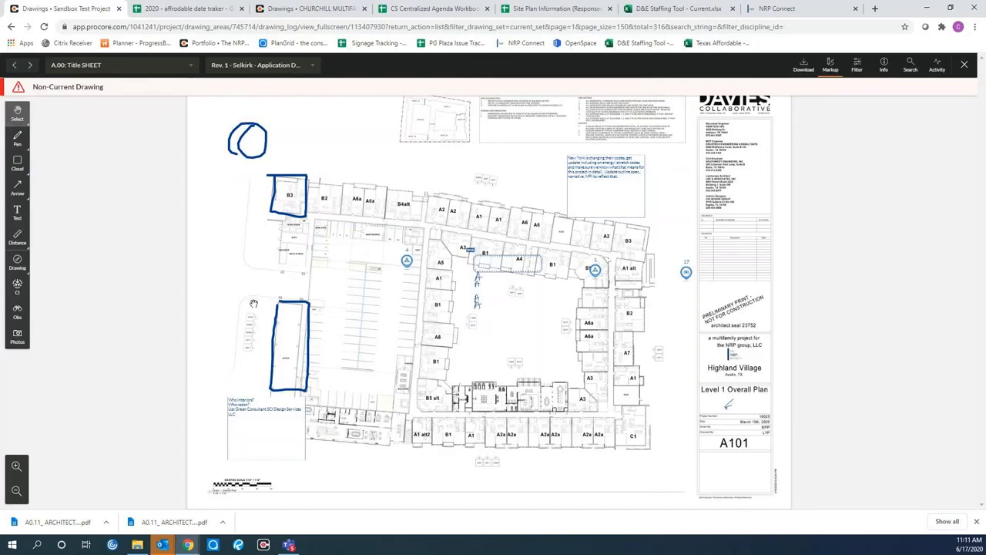
Add a short sample text note beside the plan below unit B3, enlarge its text and publish it.
click(17, 212)
drag(214, 235, 274, 272)
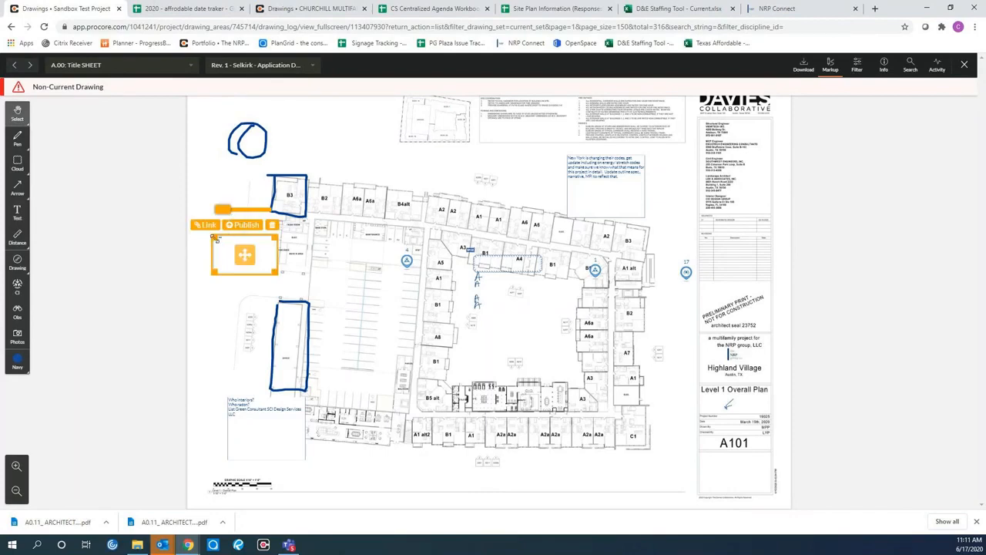
drag(225, 209, 245, 209)
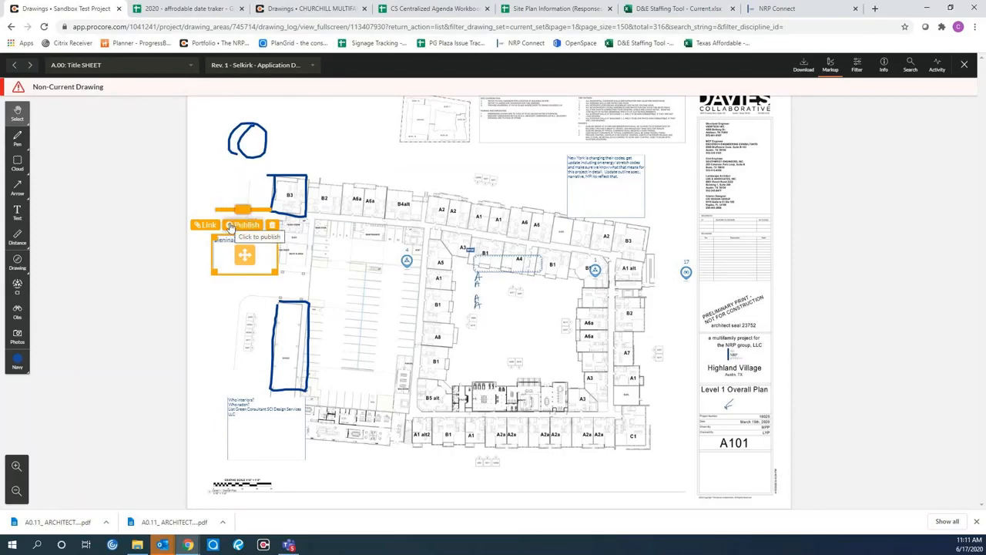
click(245, 225)
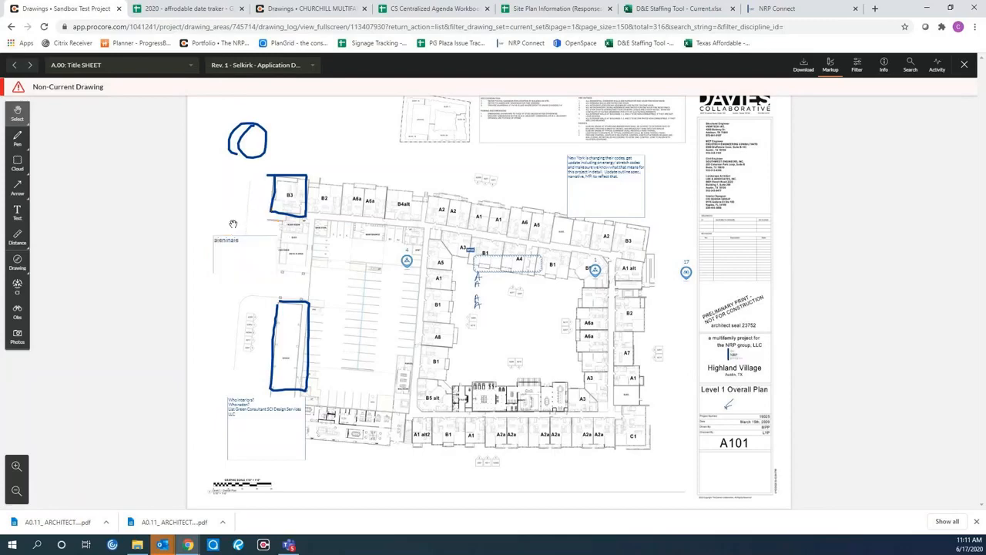
Draw a navy arrow from the text note up to the bike storage room and publish it.
click(24, 195)
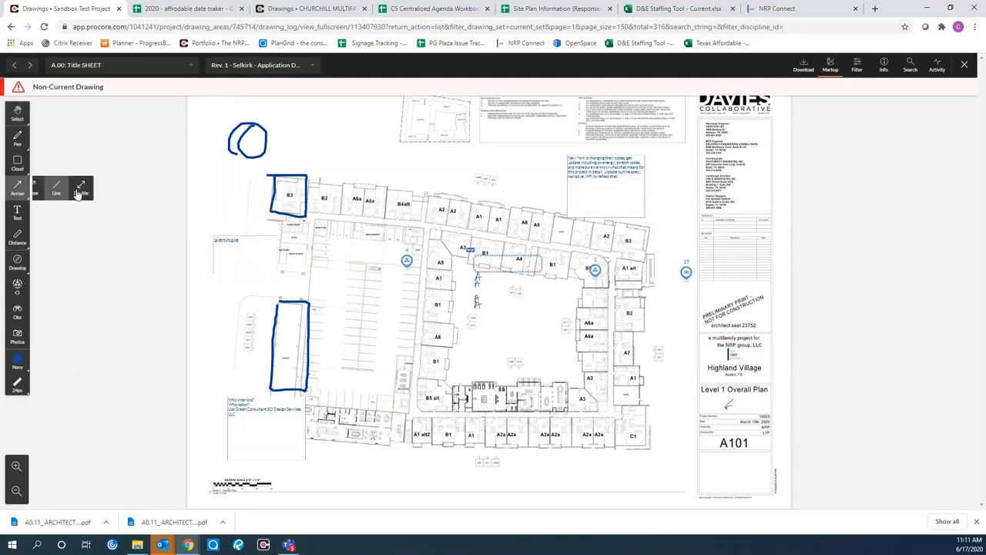
click(42, 192)
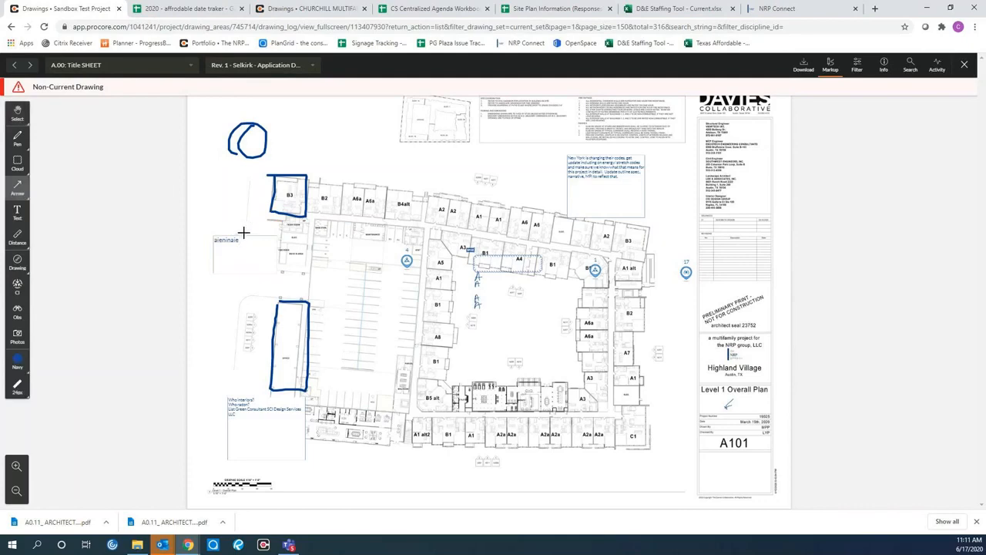
mouse_move(260, 262)
mouse_down()
mouse_move(315, 253)
mouse_move(316, 231)
mouse_up()
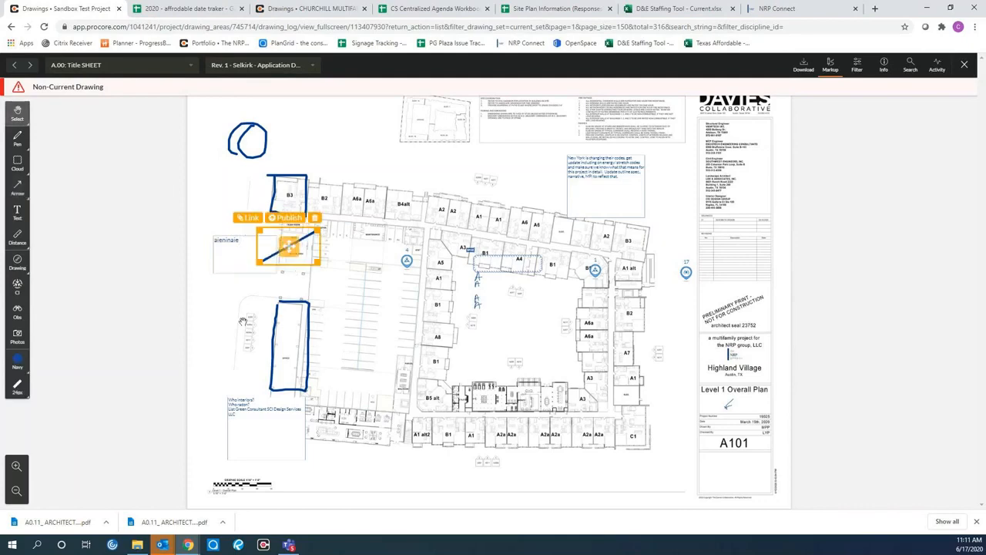
click(282, 218)
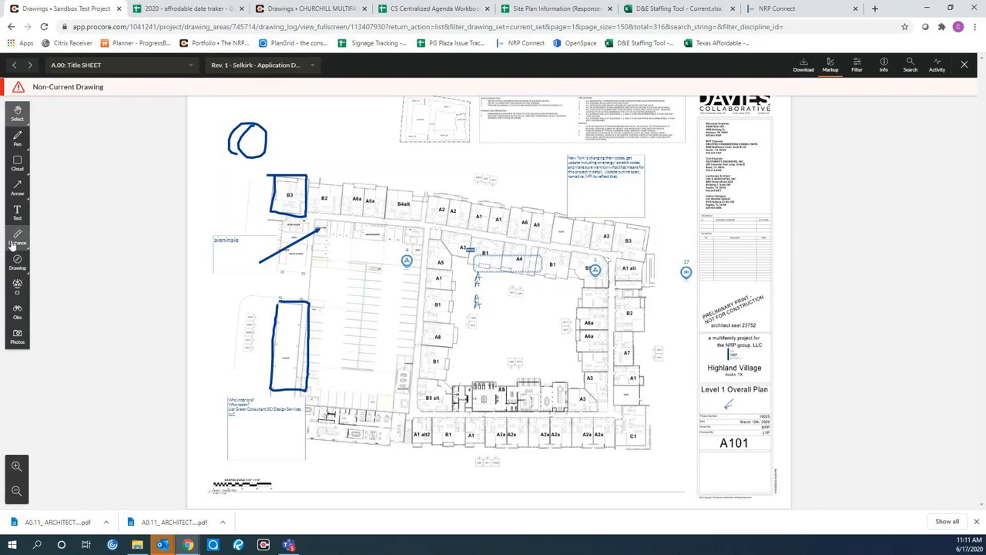
Draw a navy box over the two A6a units beside B2 and set its fill to 50%.
click(17, 162)
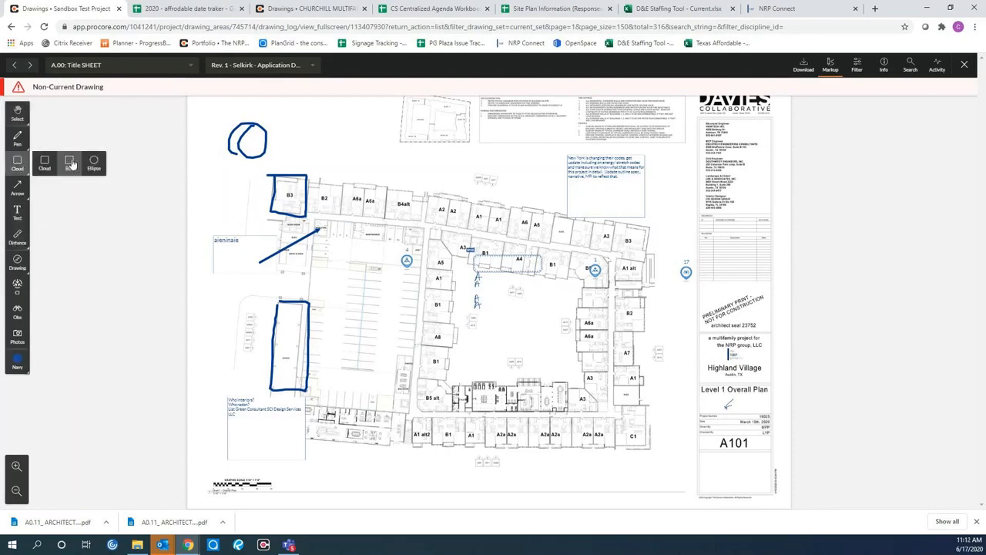
click(74, 170)
drag(342, 181, 389, 220)
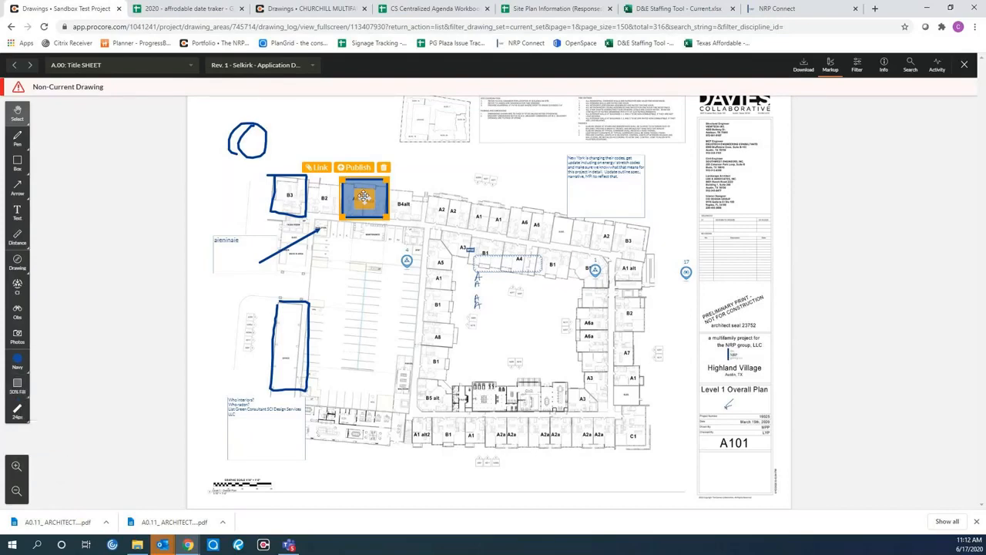
click(18, 386)
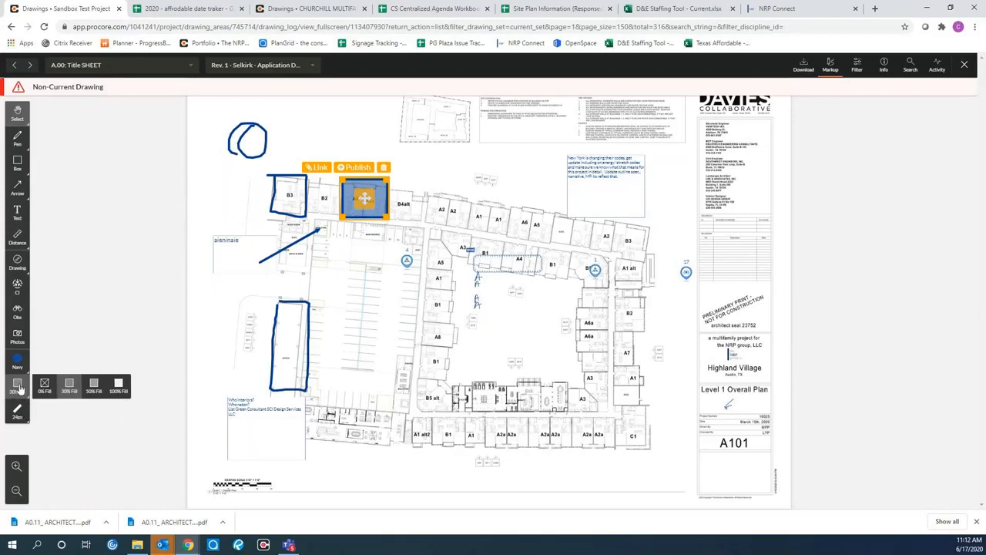
mouse_move(29, 386)
click(94, 387)
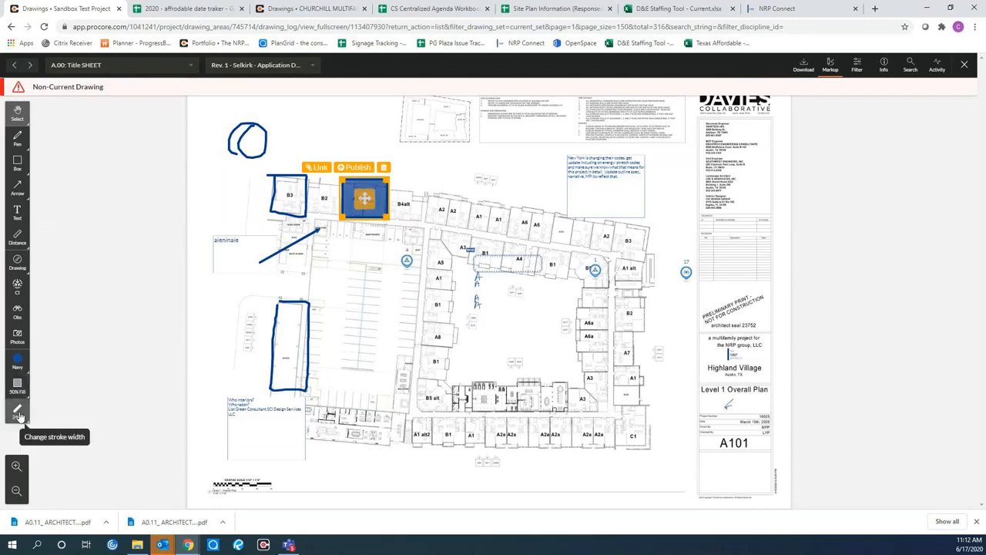
Draw a 24px pen stroke in the blank area beside the sheet, and a second freehand stroke above it at 4px width.
click(17, 136)
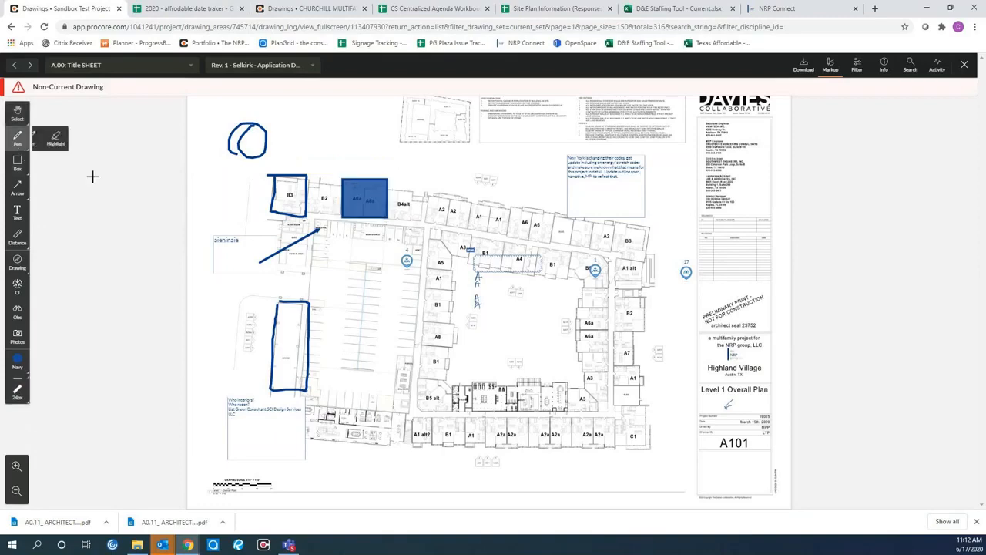
click(45, 140)
drag(123, 305, 160, 365)
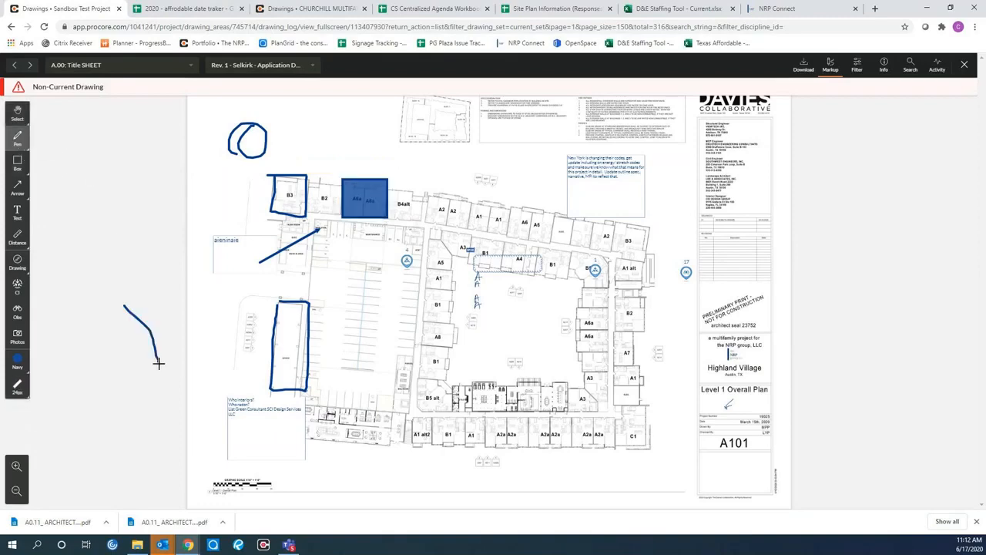
click(17, 393)
click(79, 387)
mouse_move(157, 229)
mouse_down()
mouse_move(171, 292)
mouse_move(147, 259)
mouse_move(176, 229)
mouse_up()
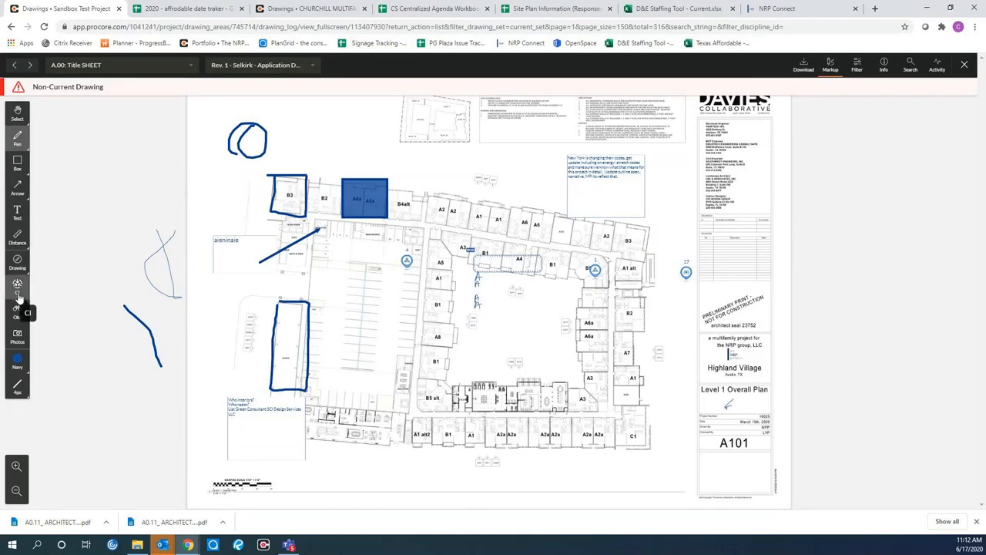
Place a coordination issue marker on the Move In Area and start a new issue for it.
scroll(408, 262, up, 3)
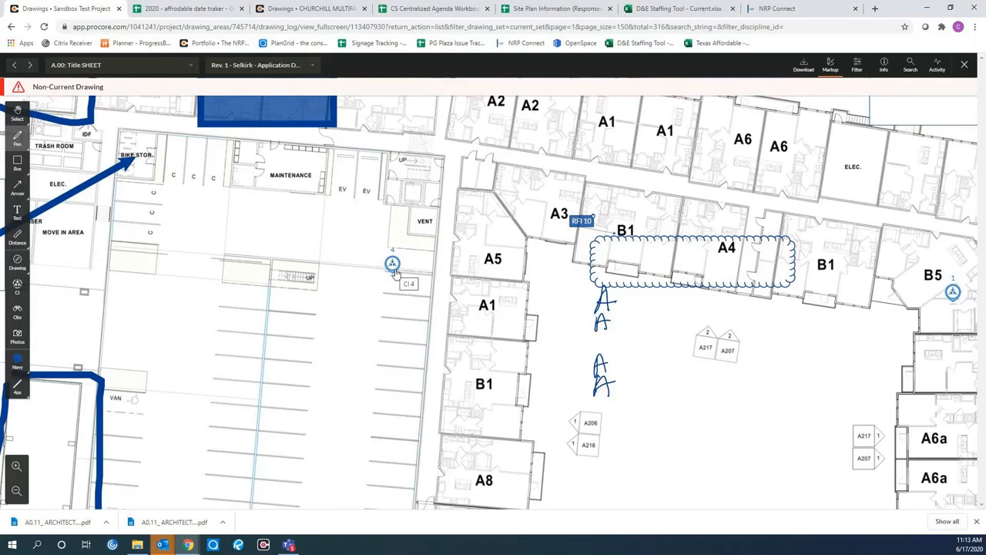
click(18, 286)
scroll(273, 274, down, 1)
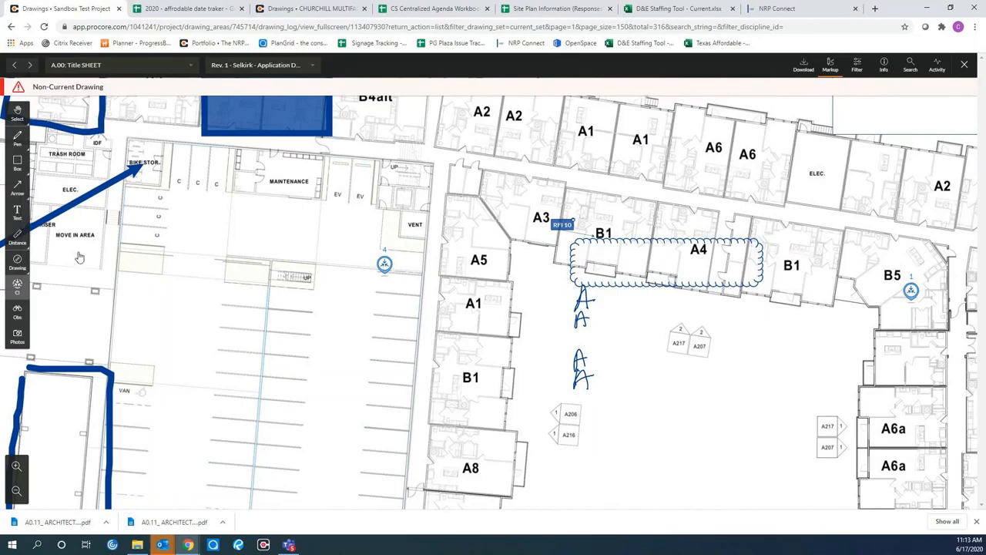
click(77, 250)
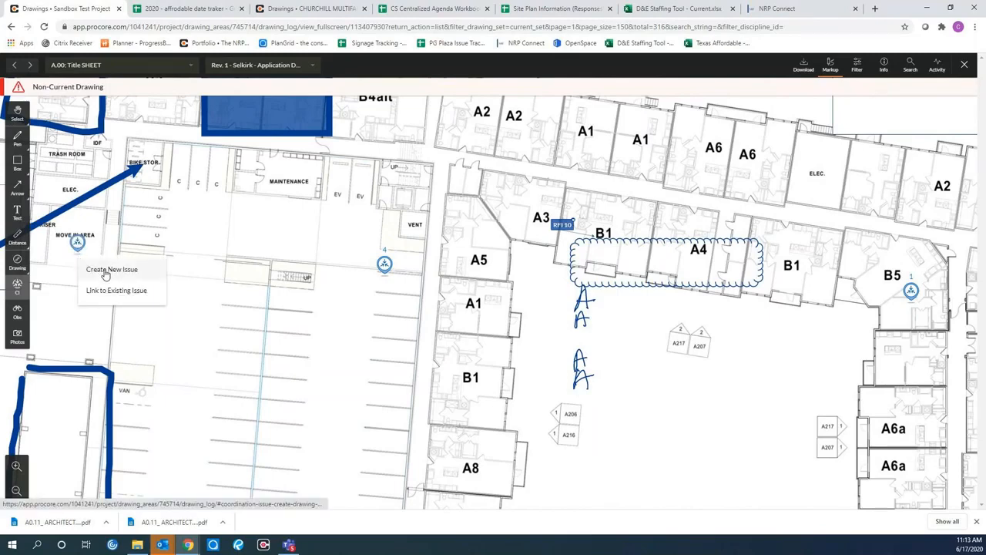
click(106, 271)
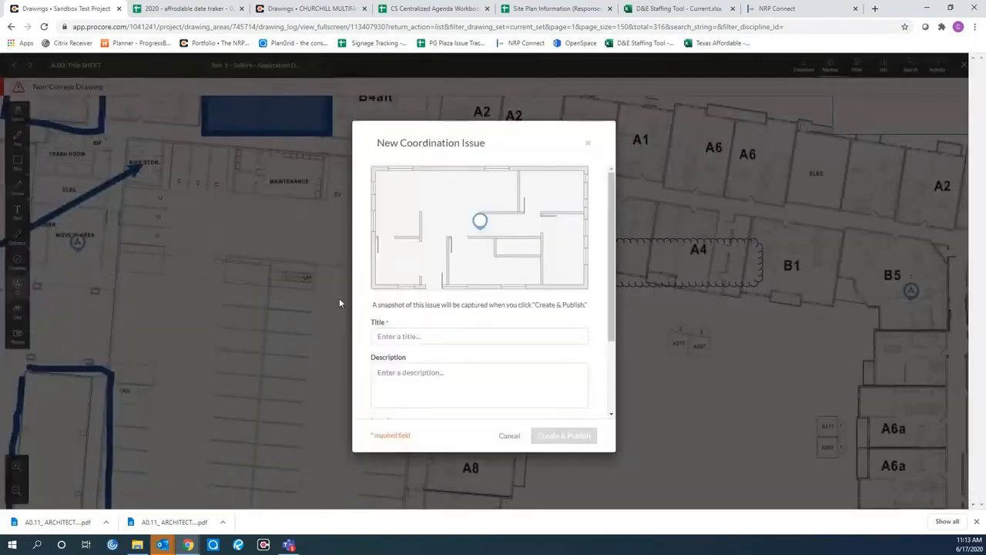
Title the coordination issue "move-in" and enter the description "move the loading area to east facade and curb cut.".
click(419, 336)
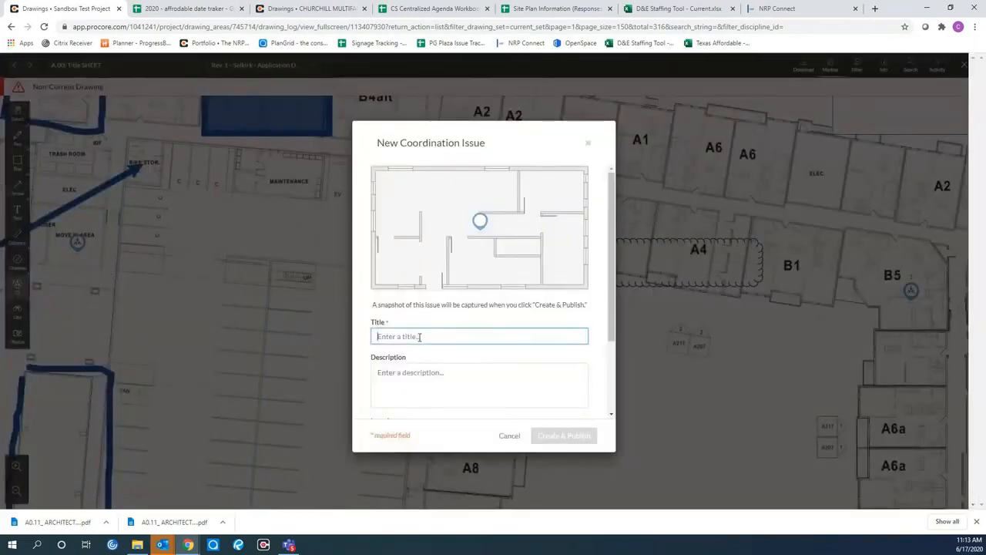
text(move-in)
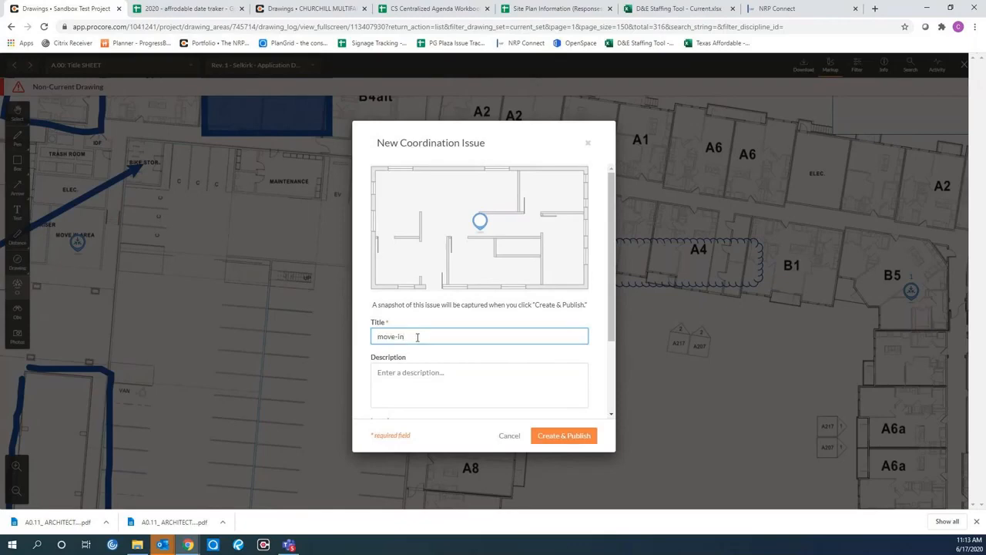
click(401, 373)
text(m)
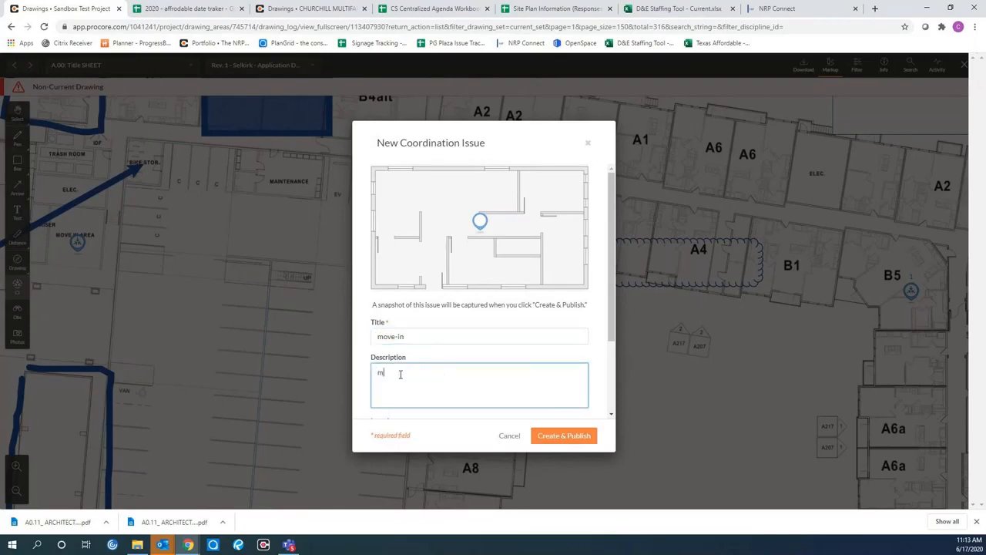
text(ove teh)
key(BackSpace)
key(BackSpace)
key(BackSpace)
key(BackSpace)
text(the loading area to w)
key(BackSpace)
text(east facade)
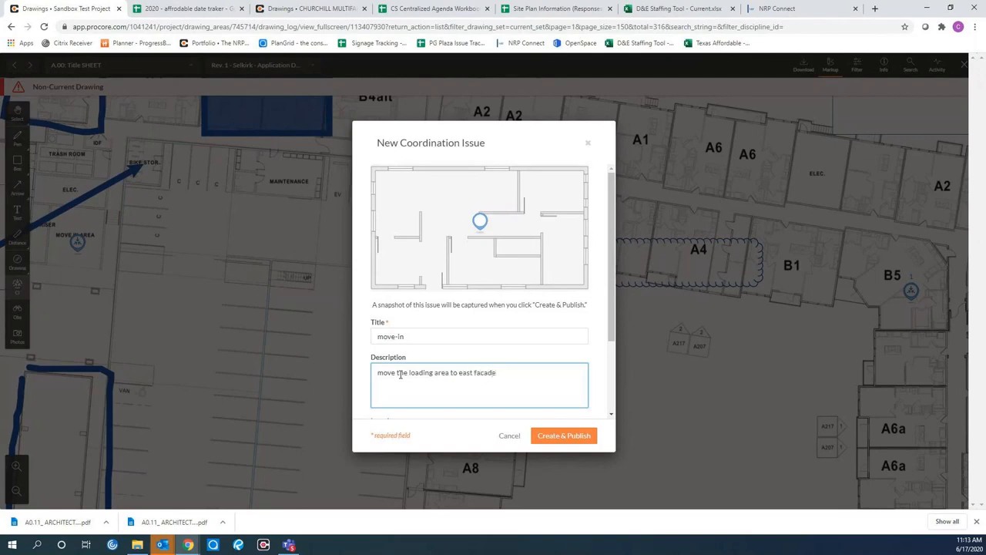
text( and curb cut)
Set the issue's location to Architect, and look at its sublocations and the available assignees.
scroll(400, 375, down, 3)
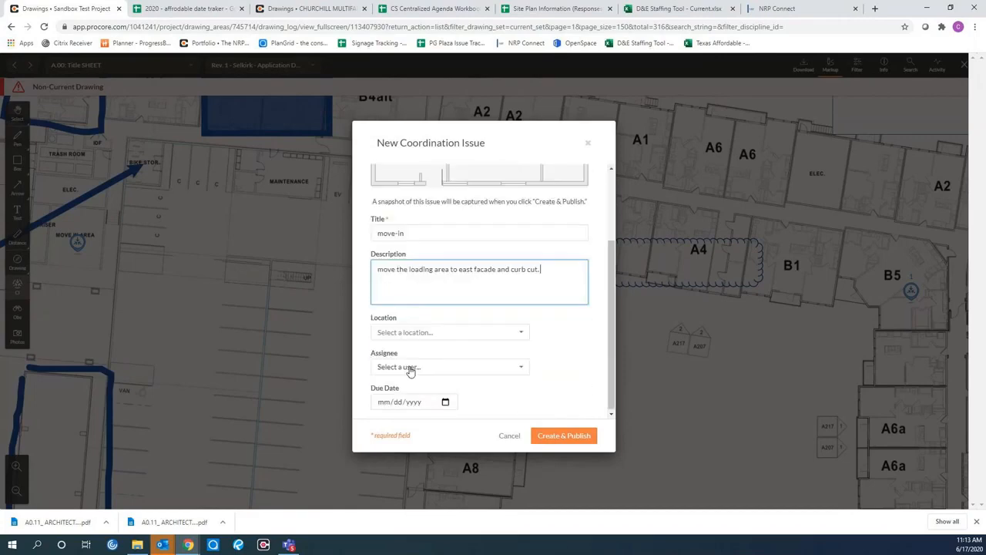
click(431, 332)
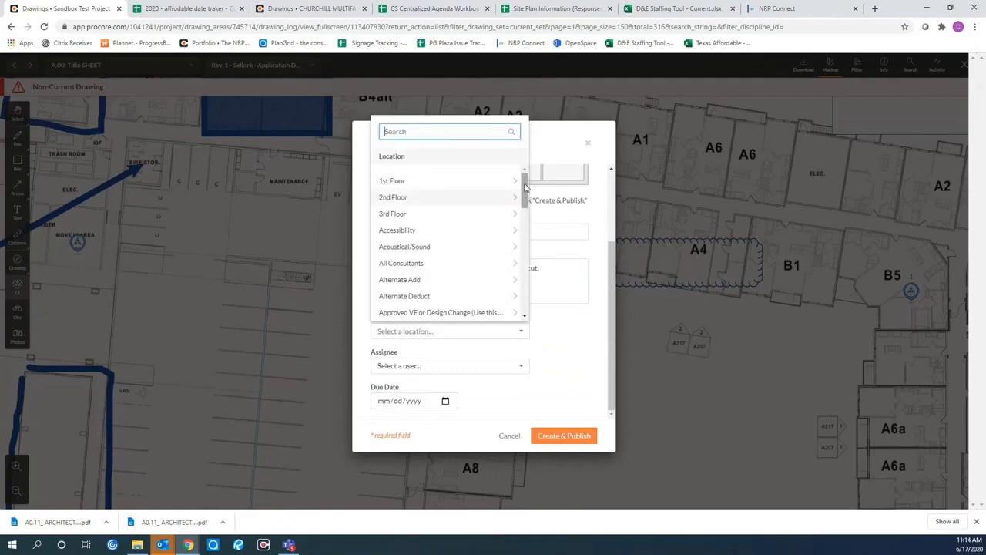
mouse_move(525, 186)
mouse_down()
mouse_move(529, 217)
mouse_move(529, 196)
mouse_move(528, 205)
mouse_up()
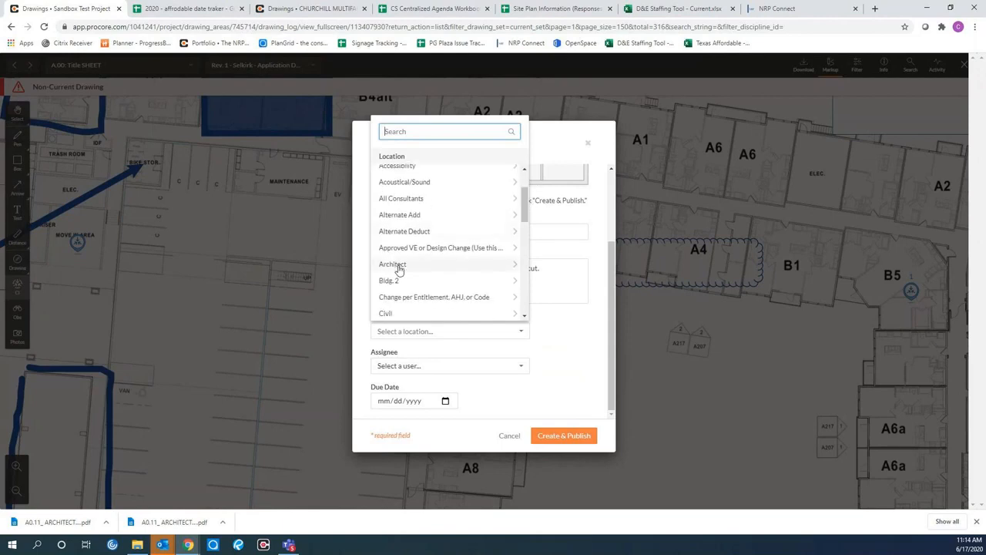
click(398, 266)
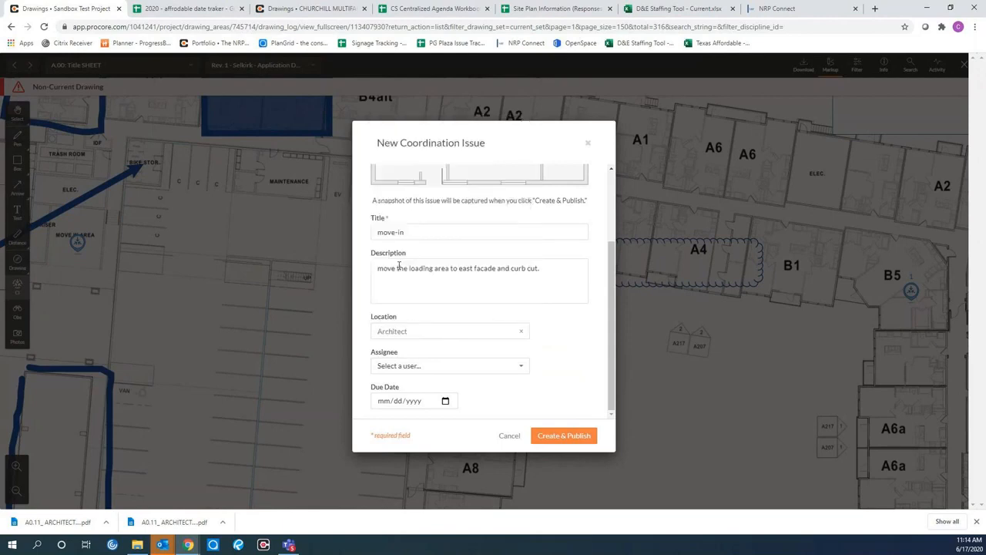
click(422, 334)
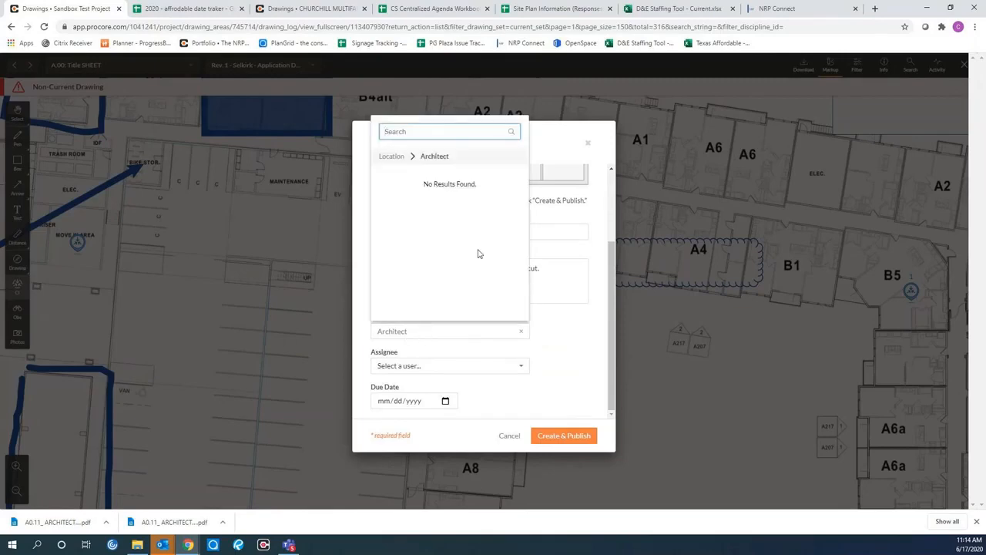
click(567, 340)
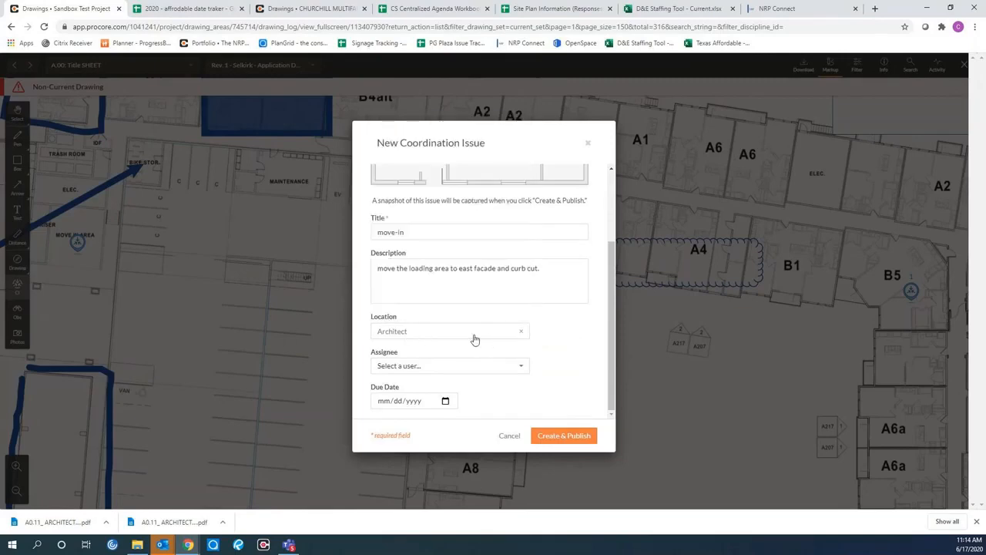
click(429, 367)
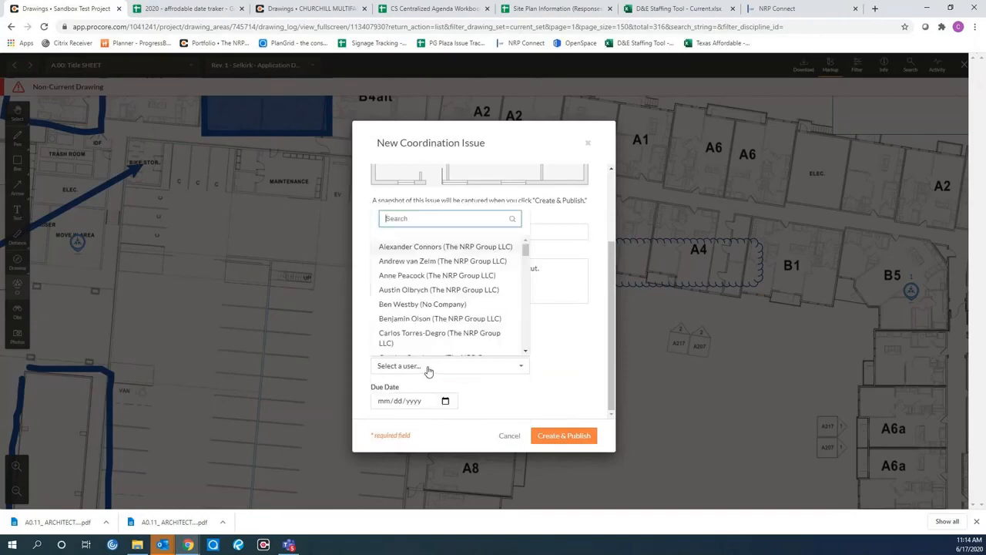
click(555, 342)
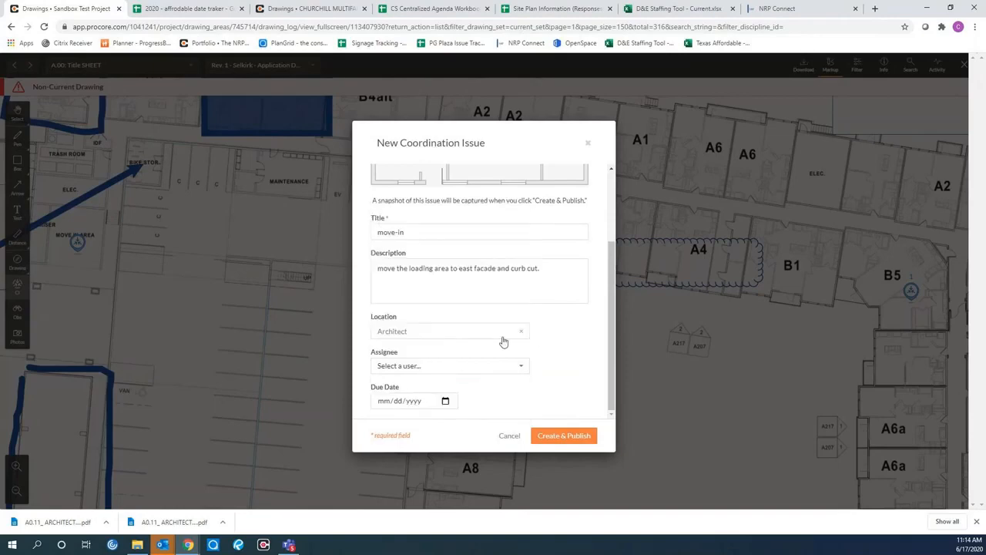
Change the coordination issue's location to NRP DESIGN.
click(425, 336)
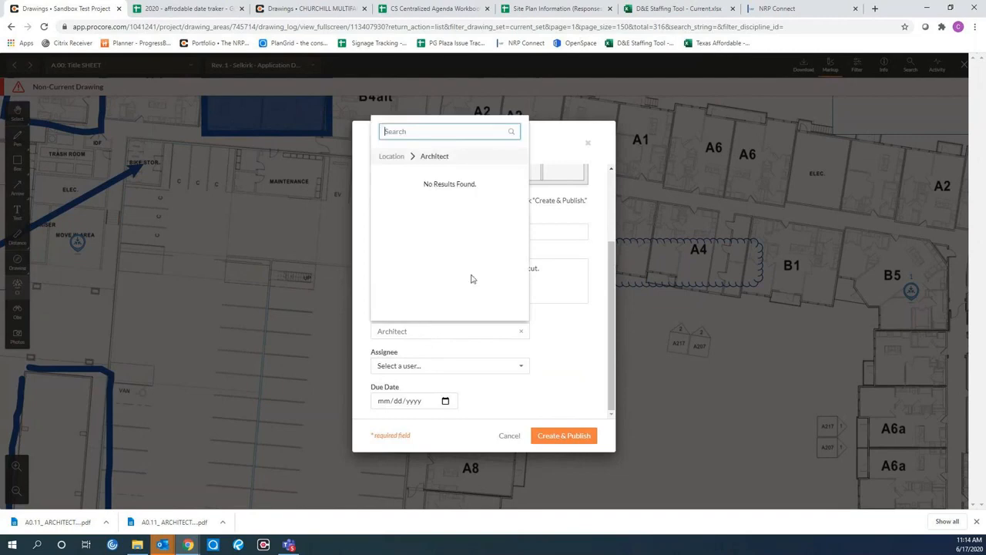
click(393, 158)
drag(526, 189, 528, 260)
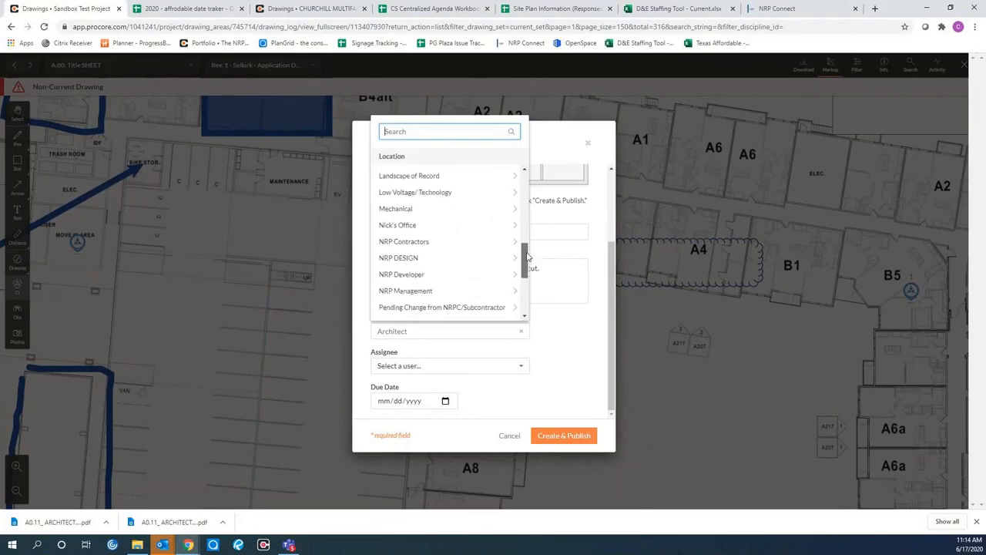
click(411, 260)
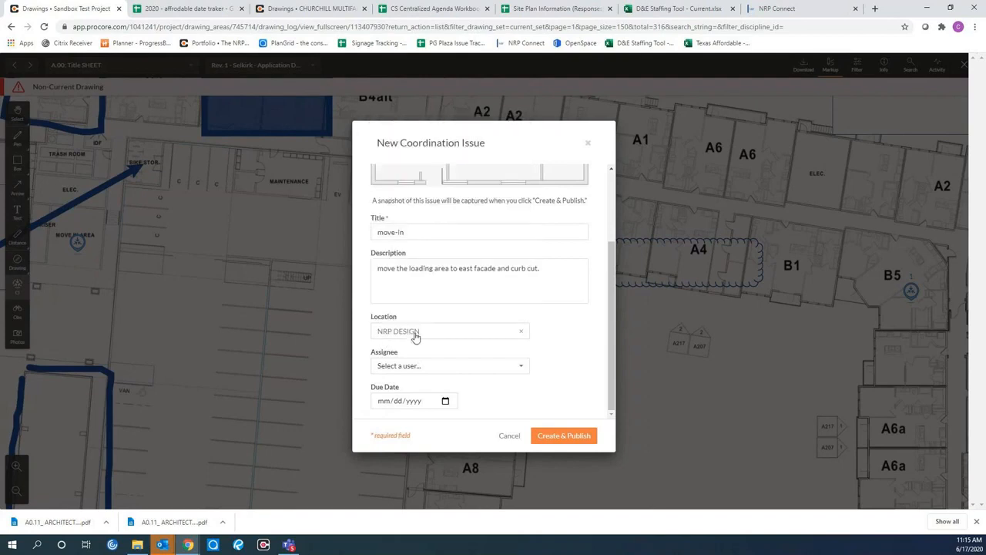
Search the assignees for "mark", assign the issue to the matching NRP Group colleague, and create and publish it without a due date.
click(417, 369)
text(mark)
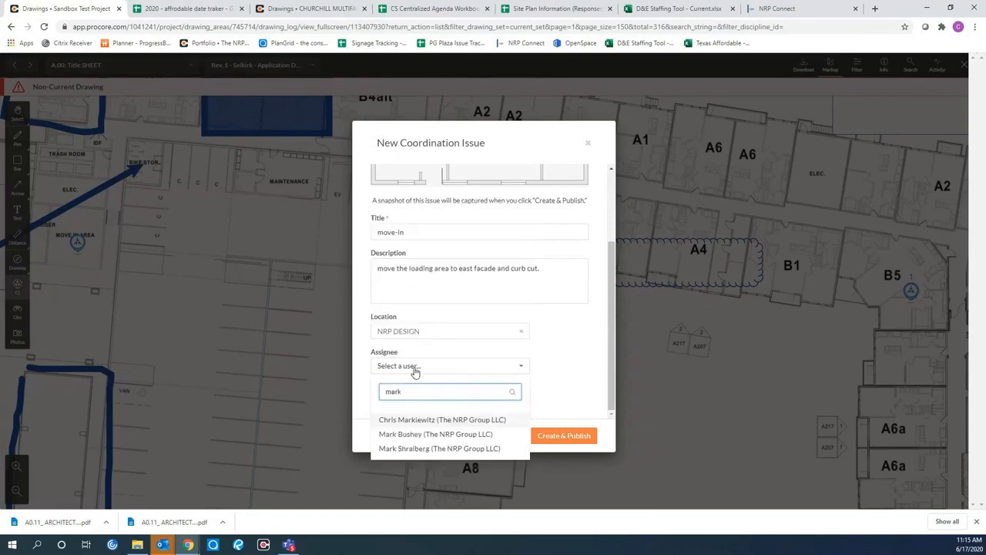
click(406, 450)
click(423, 404)
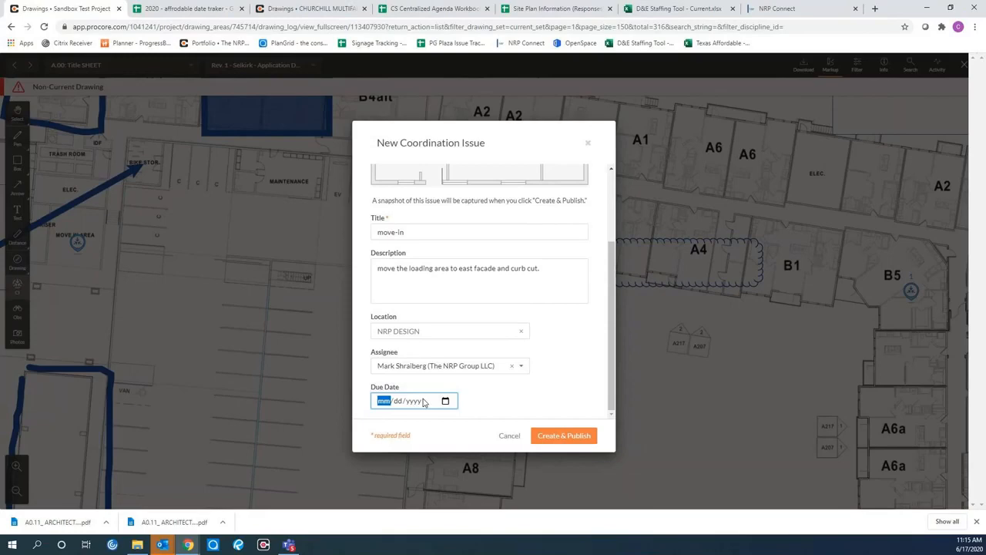
click(555, 437)
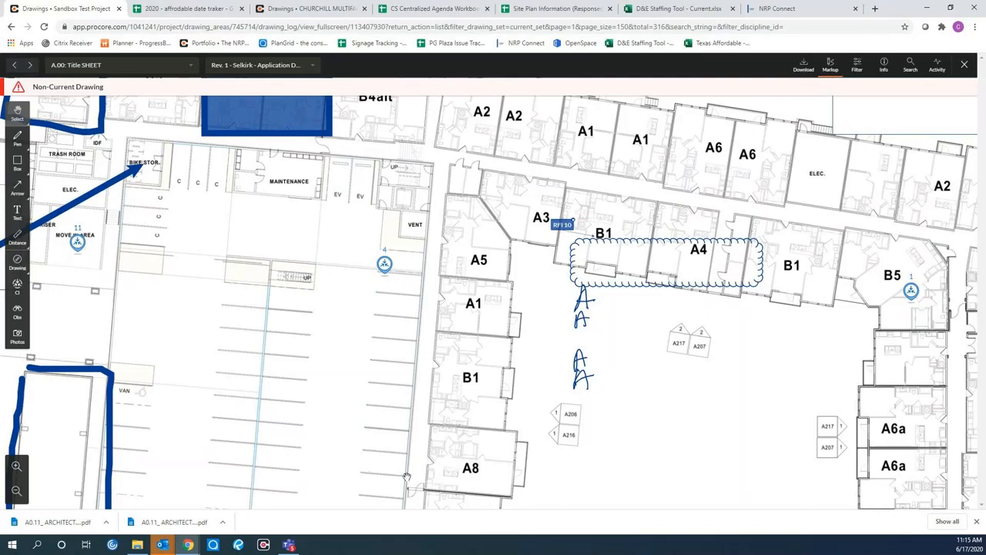
Open the full record of the move-in issue from its marker on the Move In Area and review its general information.
click(78, 243)
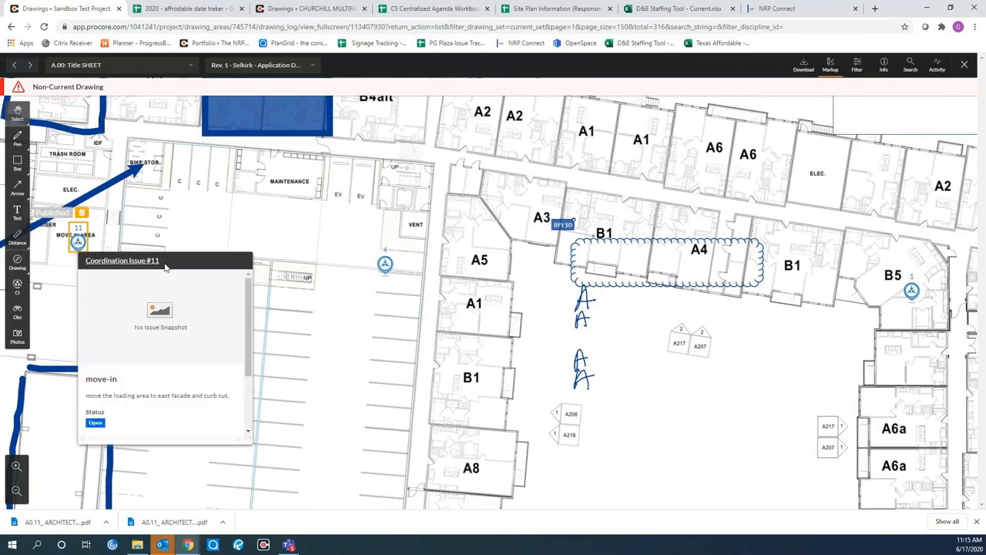
click(104, 262)
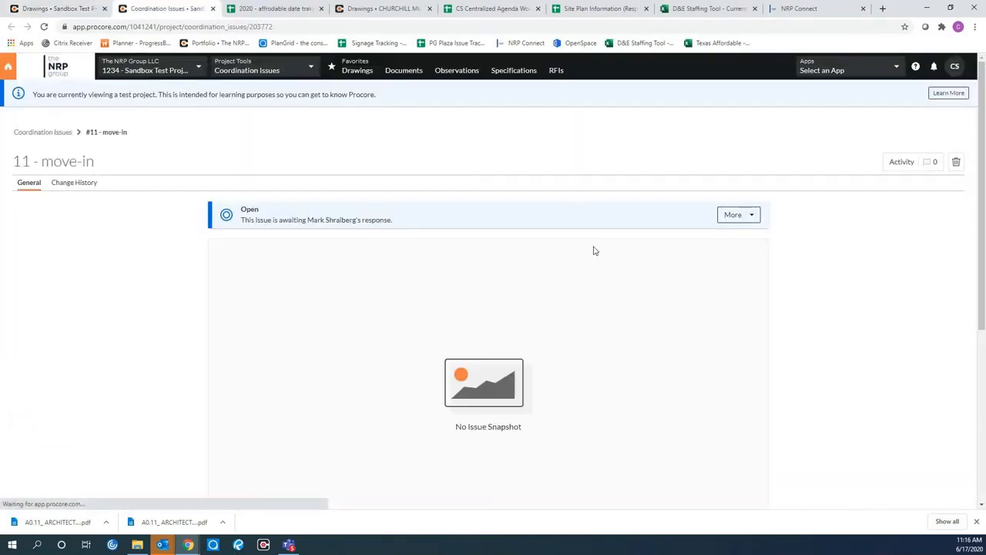
scroll(600, 315, down, 4)
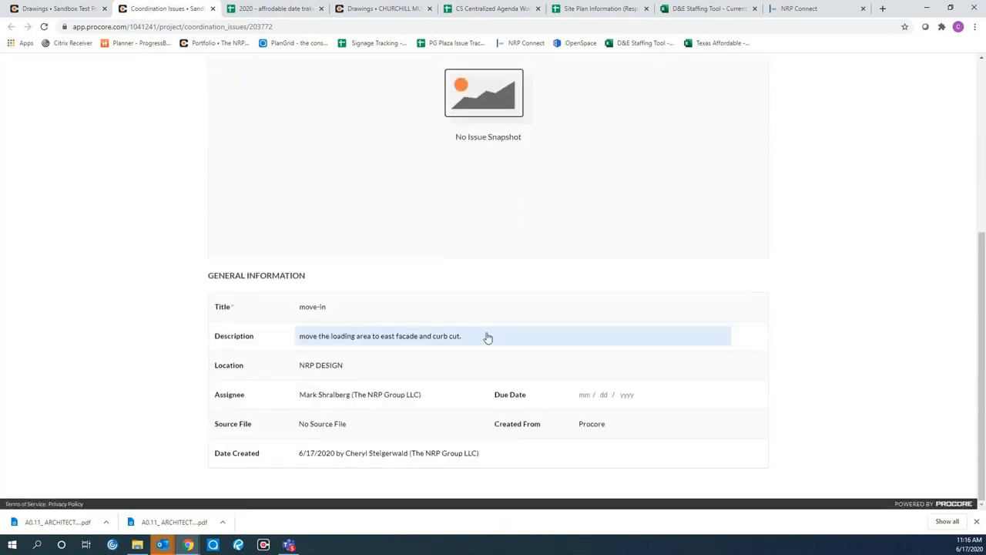
scroll(495, 377, up, 4)
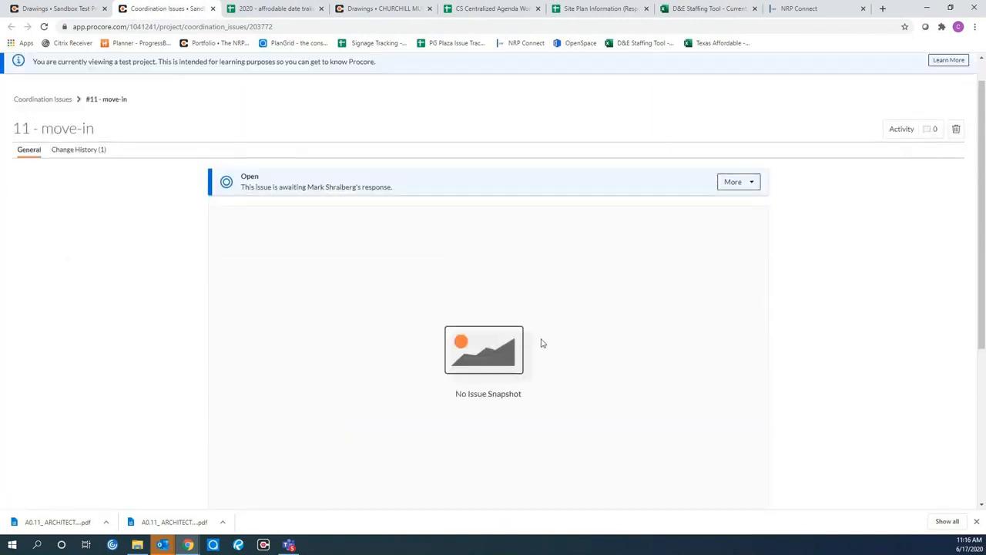
scroll(738, 202, down, 4)
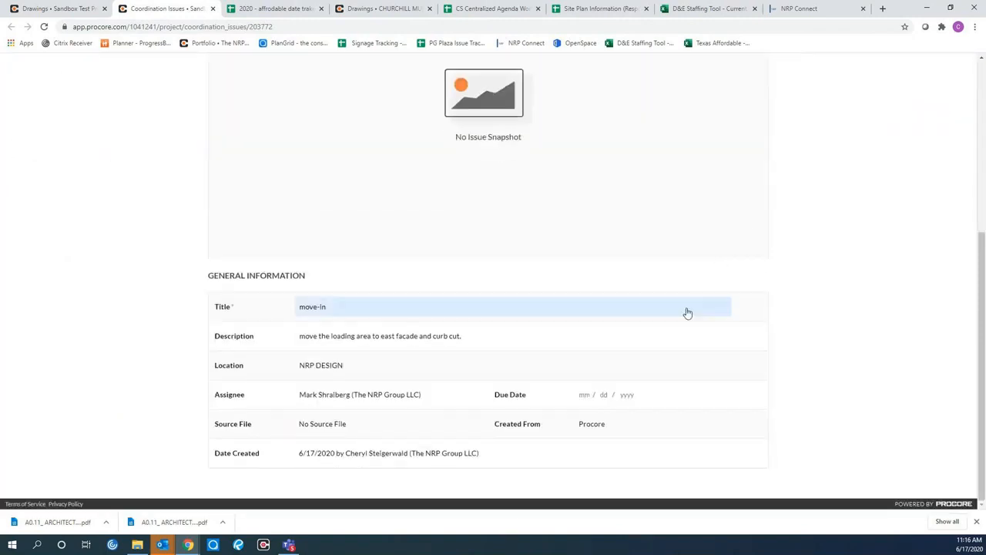
scroll(458, 383, up, 5)
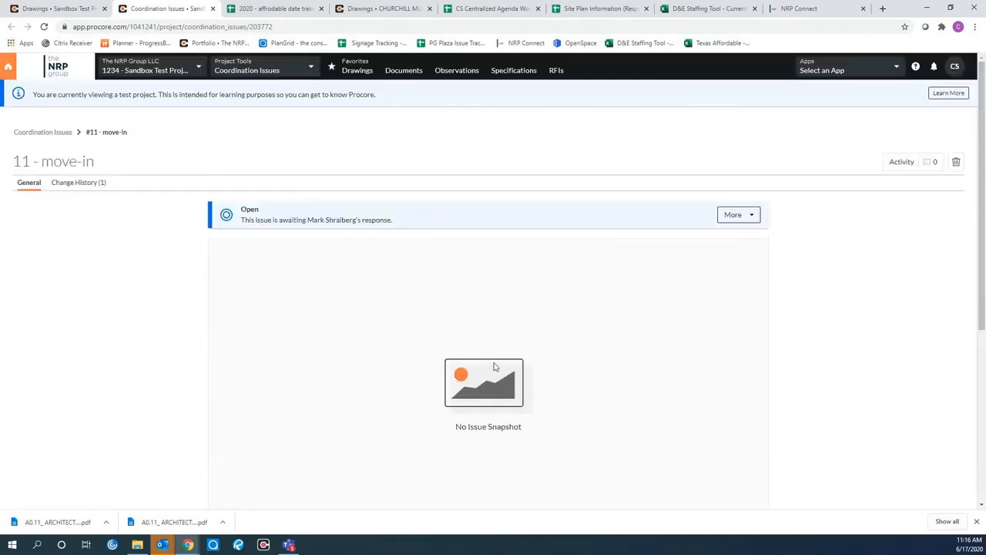
Look at the closing, observation and RFI actions offered for the move-in issue, and review its details again.
click(751, 219)
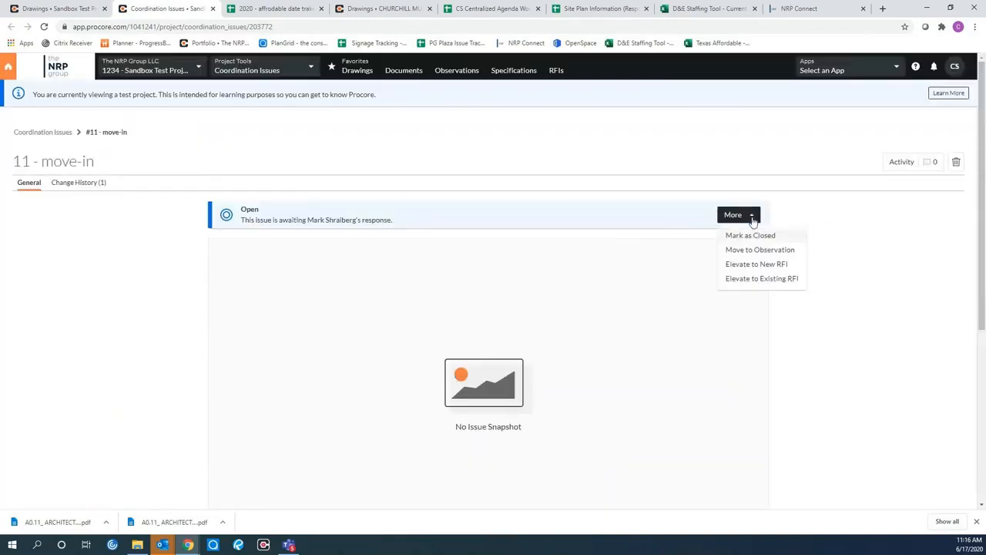
click(849, 217)
scroll(557, 285, down, 2)
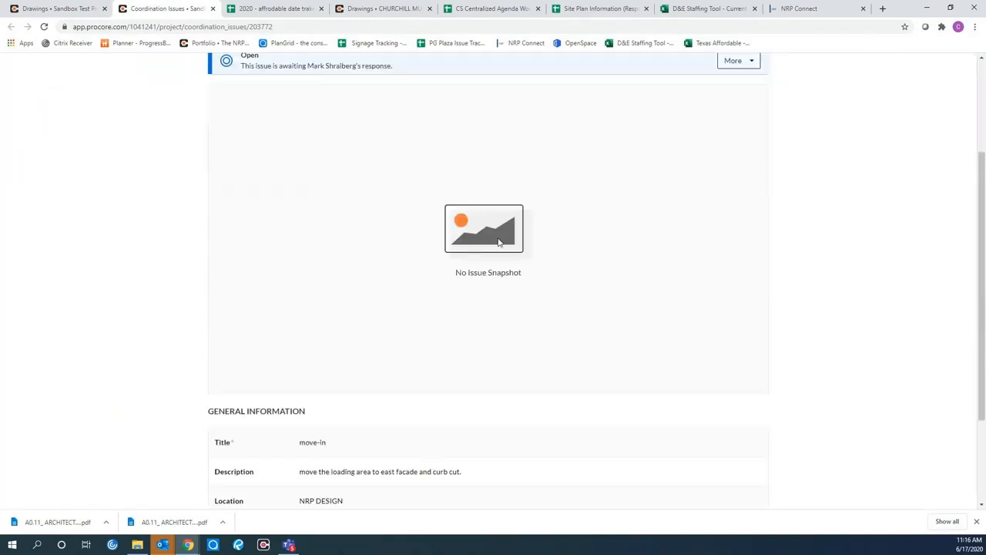
scroll(499, 271, down, 2)
scroll(498, 270, up, 5)
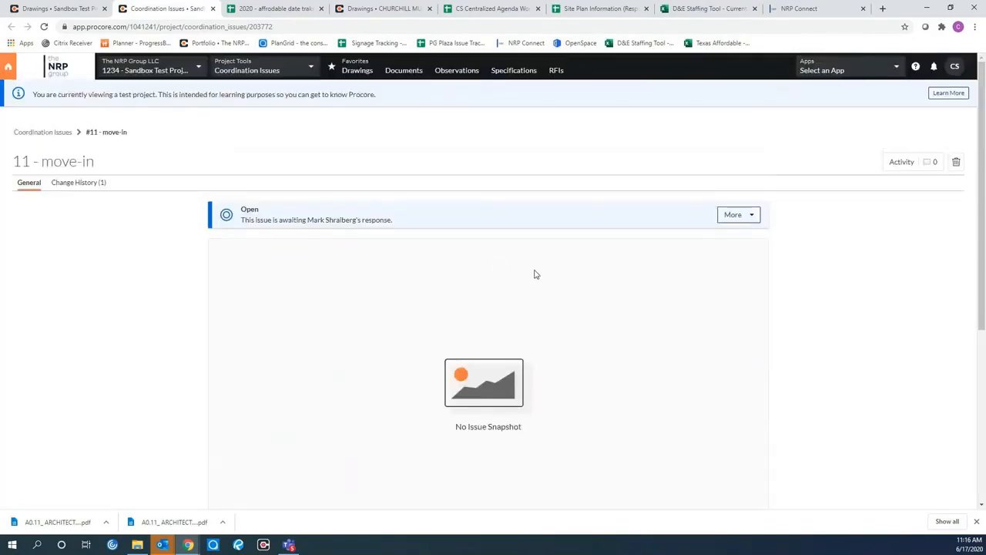
Check the move-in issue's change history and activity feed, and return to its general details.
click(83, 185)
click(29, 185)
click(905, 165)
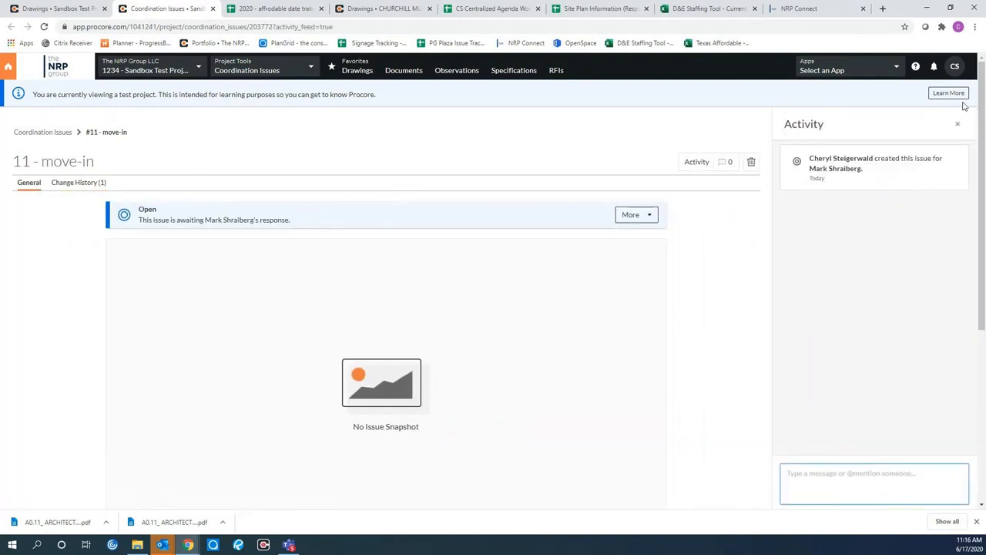
click(958, 125)
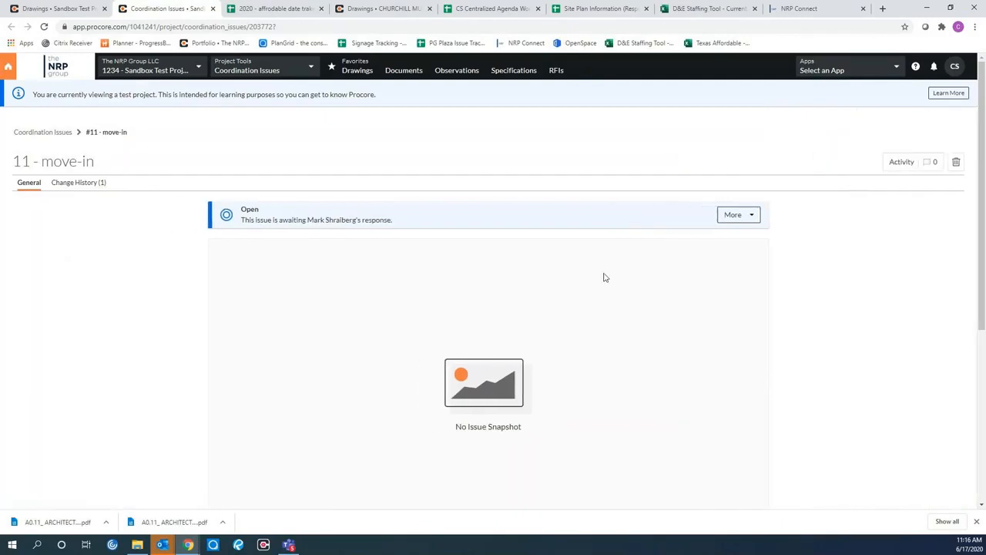
scroll(588, 291, down, 3)
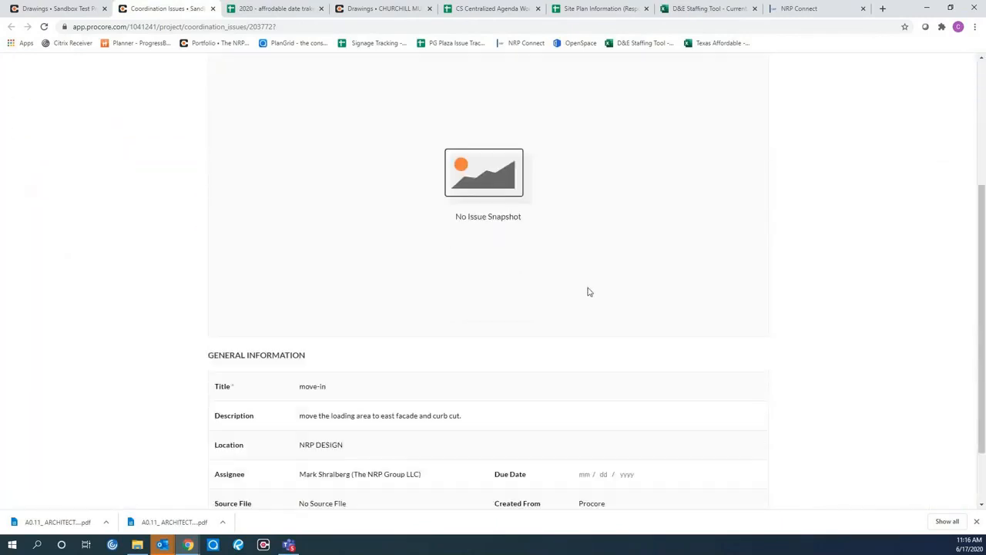
scroll(627, 313, up, 3)
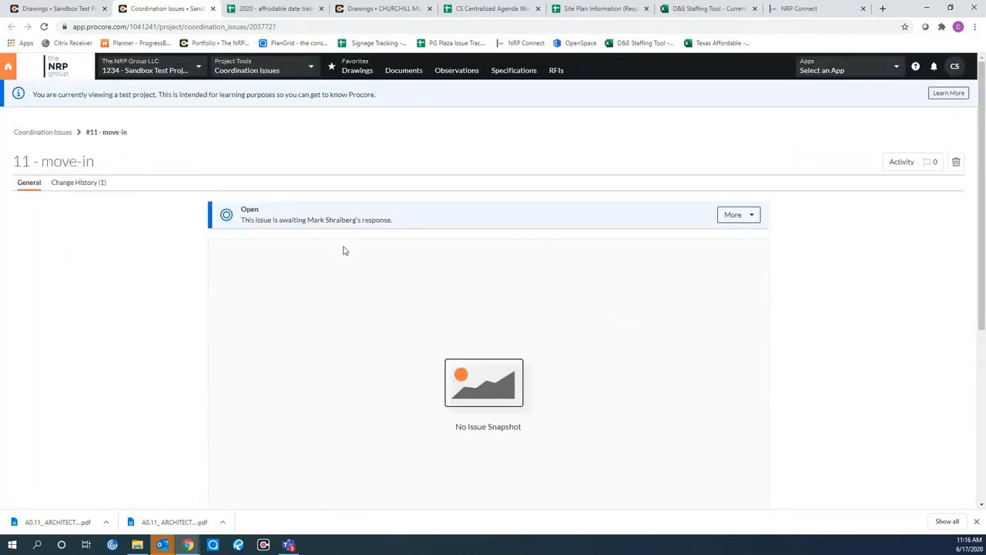
Open the project's Coordination Issues list and review its dashboard and the issues grouped by location.
click(277, 71)
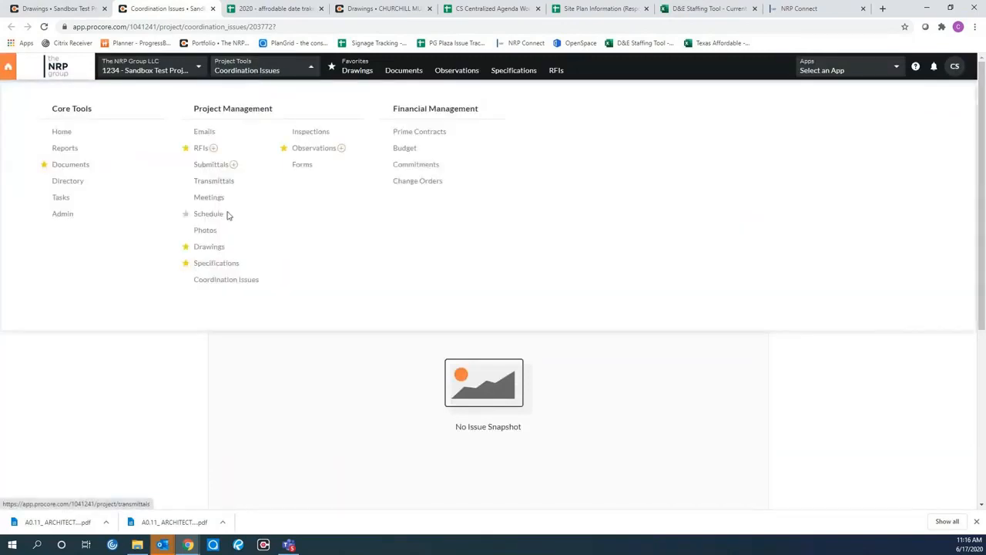
click(215, 282)
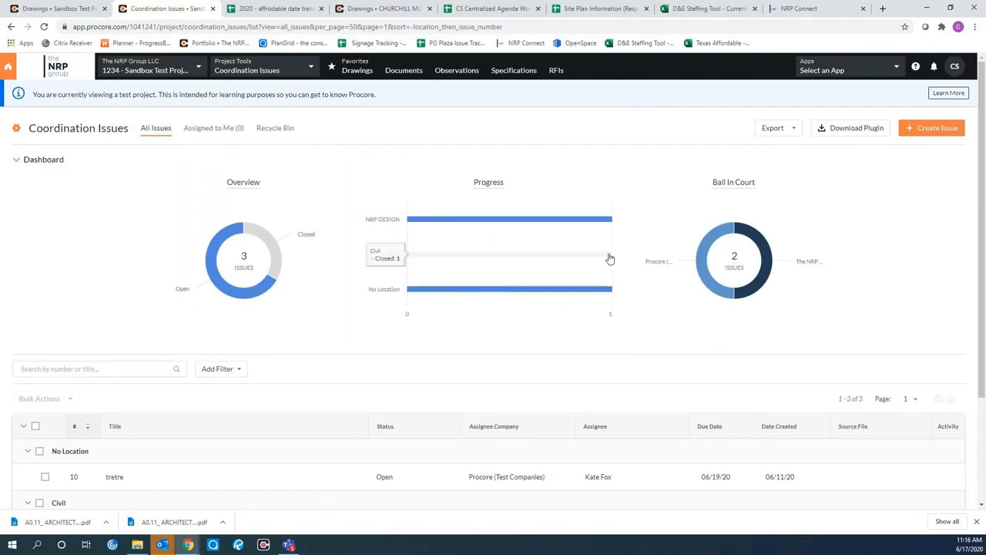
scroll(520, 266, down, 1)
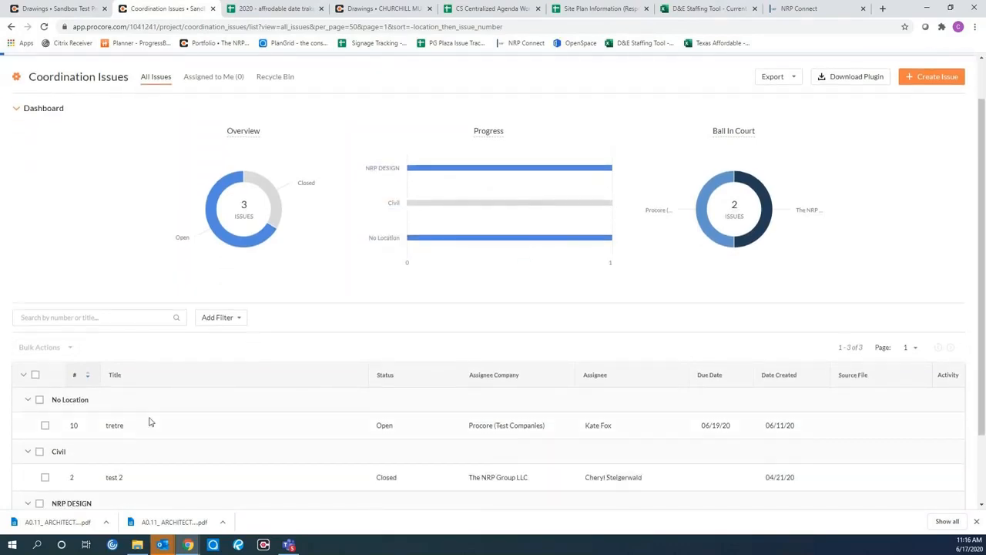
scroll(123, 367, down, 1)
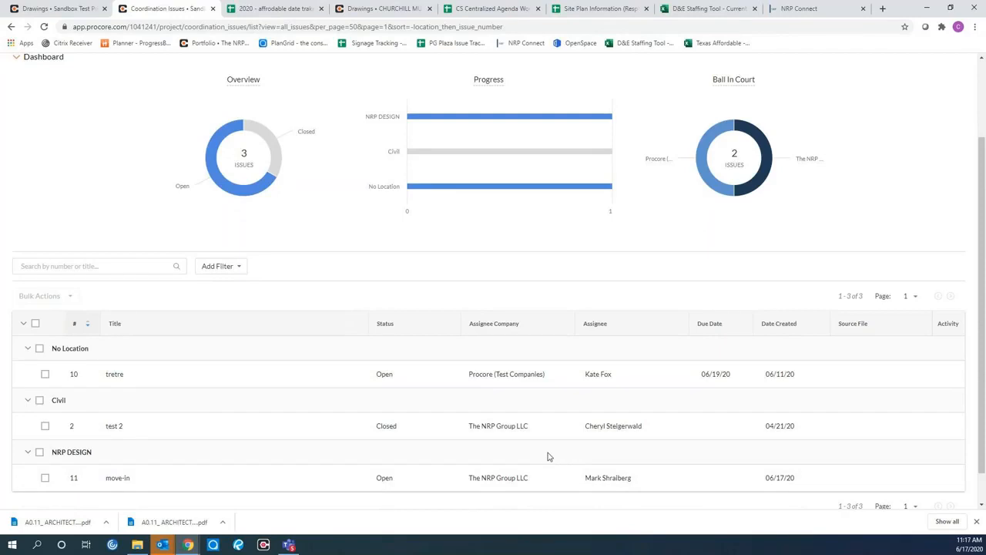
Review the Coordination Issues dashboard charts against the issues listed by location, status and assignee.
scroll(548, 456, up, 2)
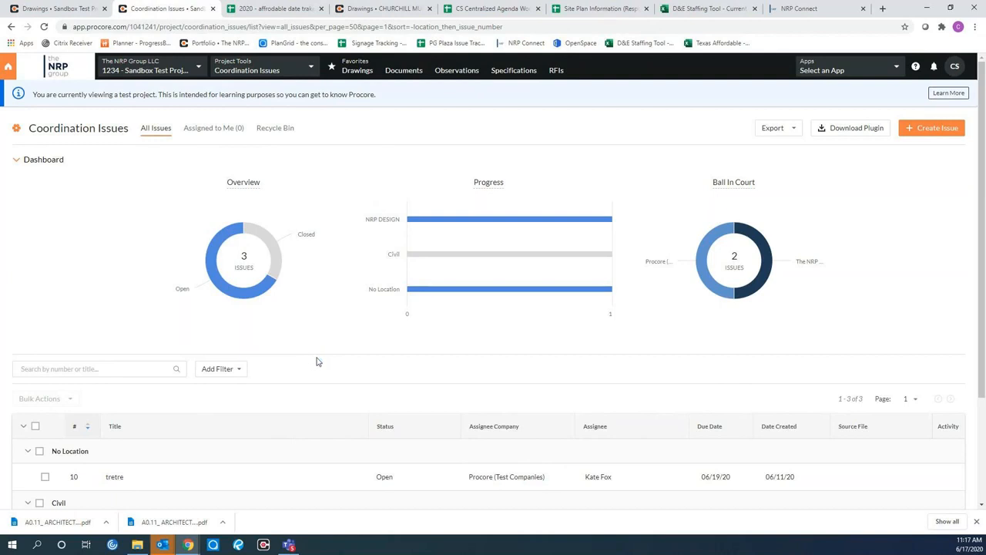
scroll(321, 361, down, 1)
scroll(322, 361, down, 2)
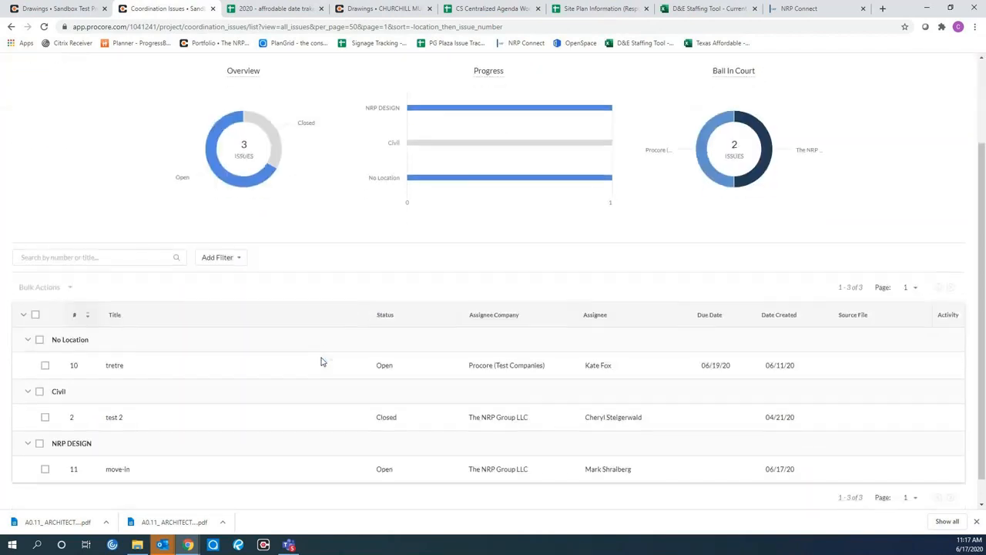
scroll(322, 361, up, 3)
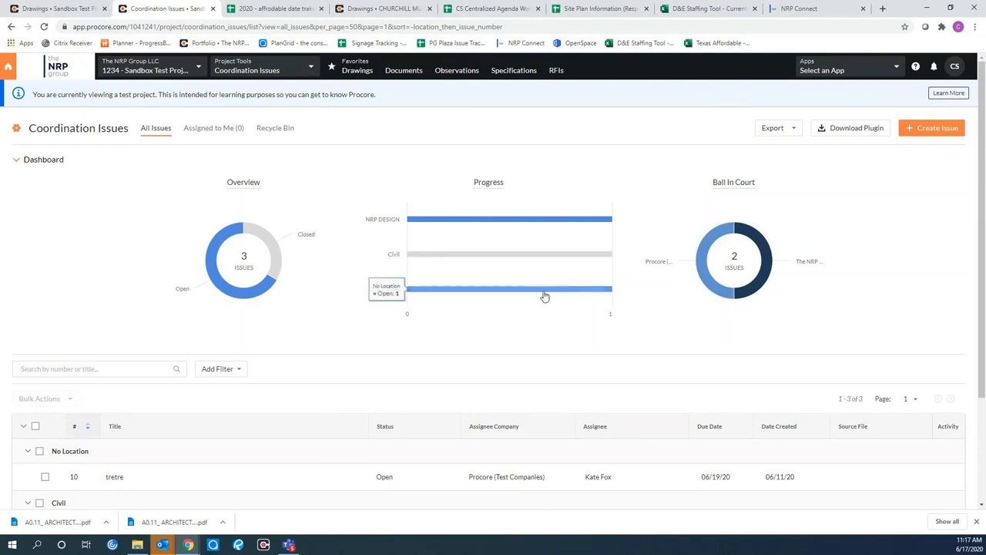
Open the A.00 Title SHEET from the project's drawing log, examine its markups and title block, and return to the log.
click(357, 72)
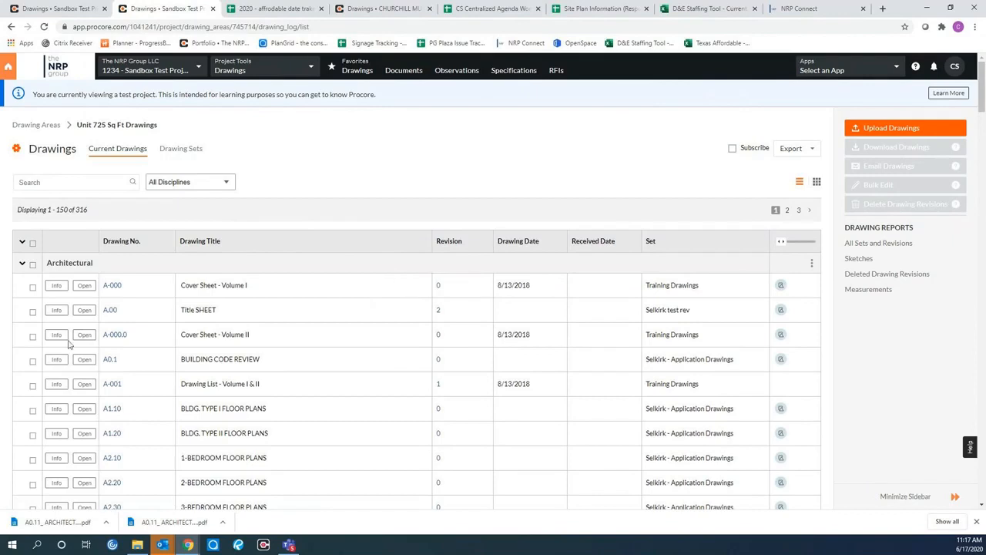
scroll(107, 349, down, 1)
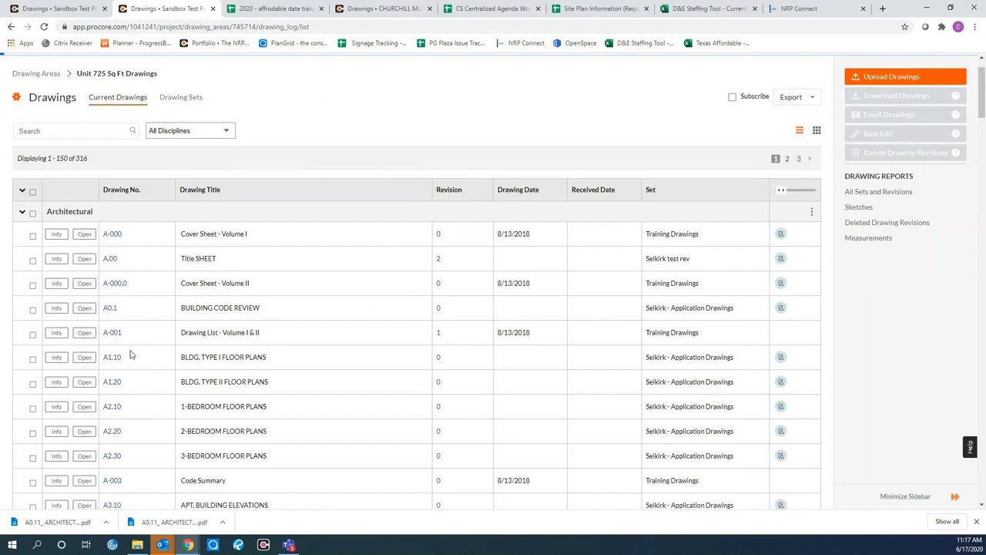
scroll(130, 352, up, 1)
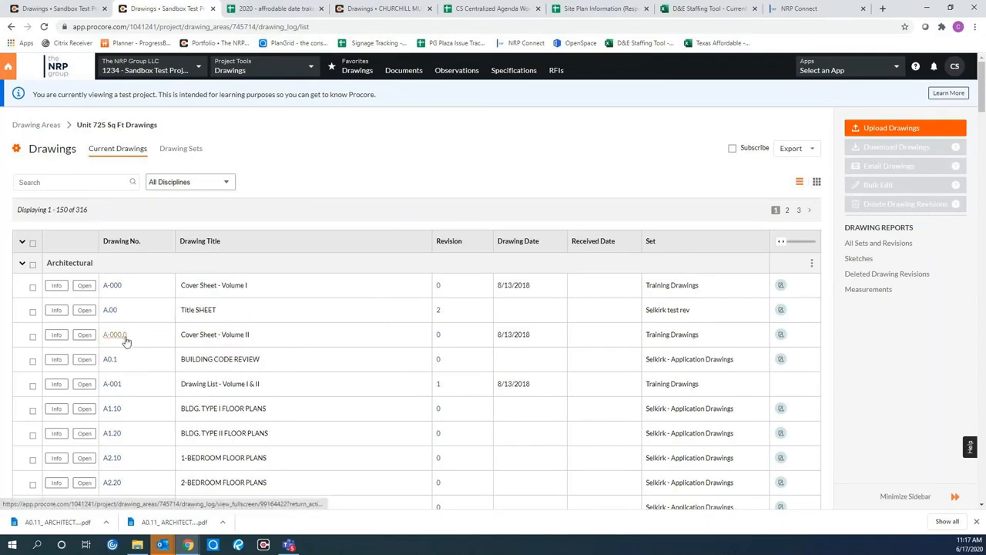
click(110, 311)
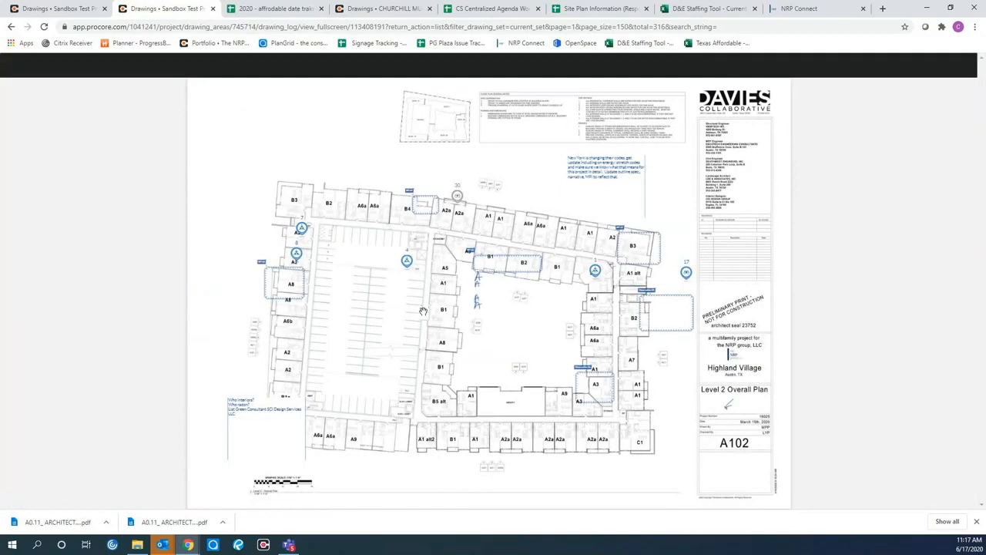
scroll(820, 136, up, 5)
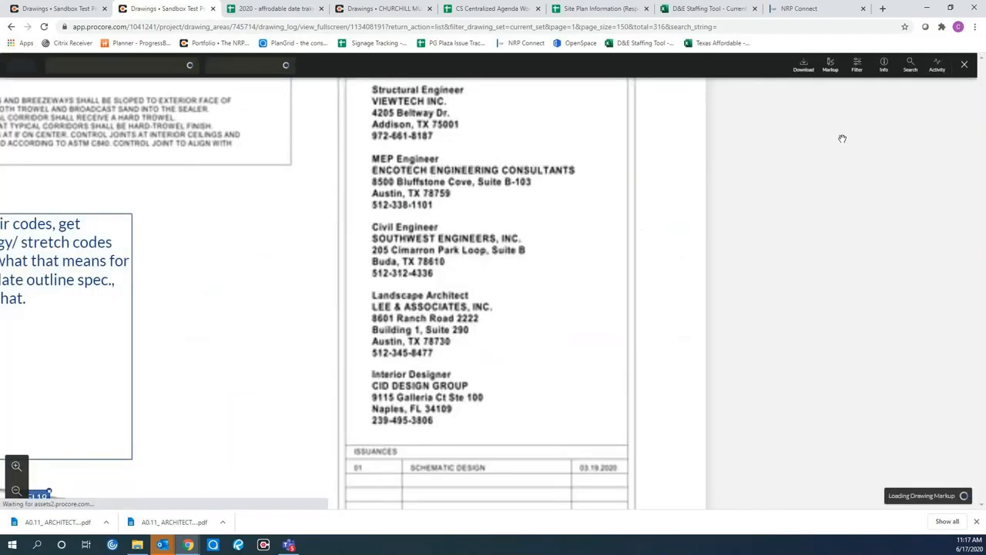
scroll(940, 331, down, 2)
scroll(884, 340, down, 3)
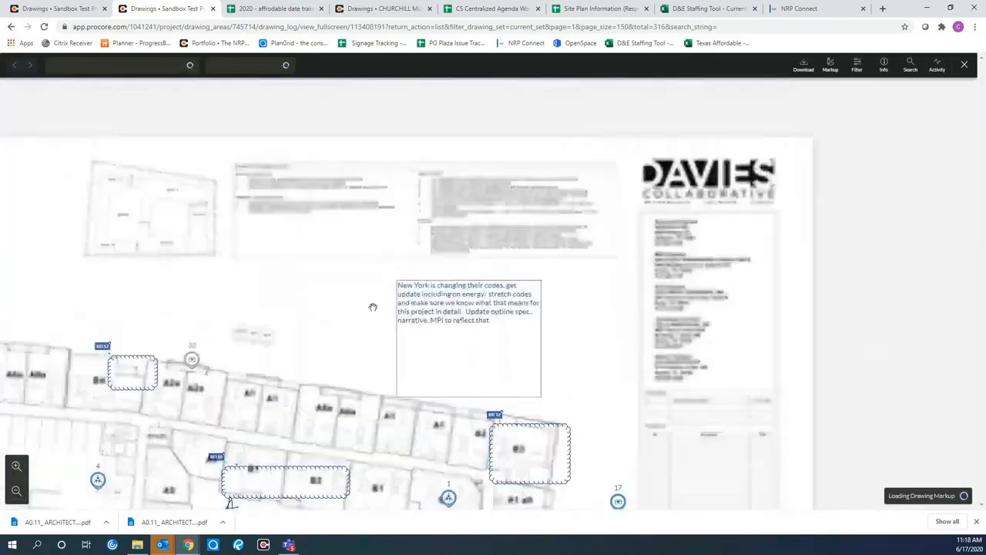
click(964, 64)
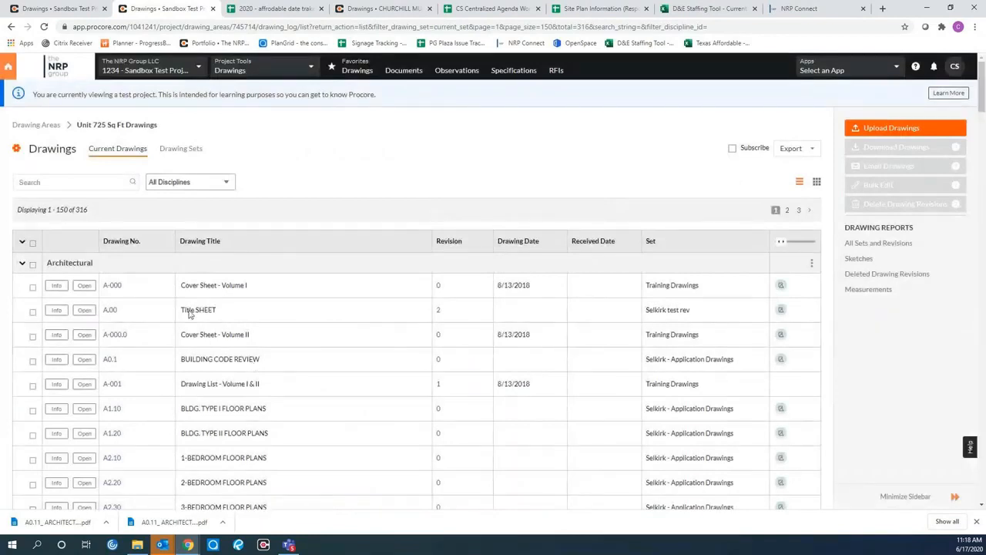
Start an email for the A.00 Title SHEET drawing and add a colleague from The NRP Group LLC as its recipient.
click(33, 311)
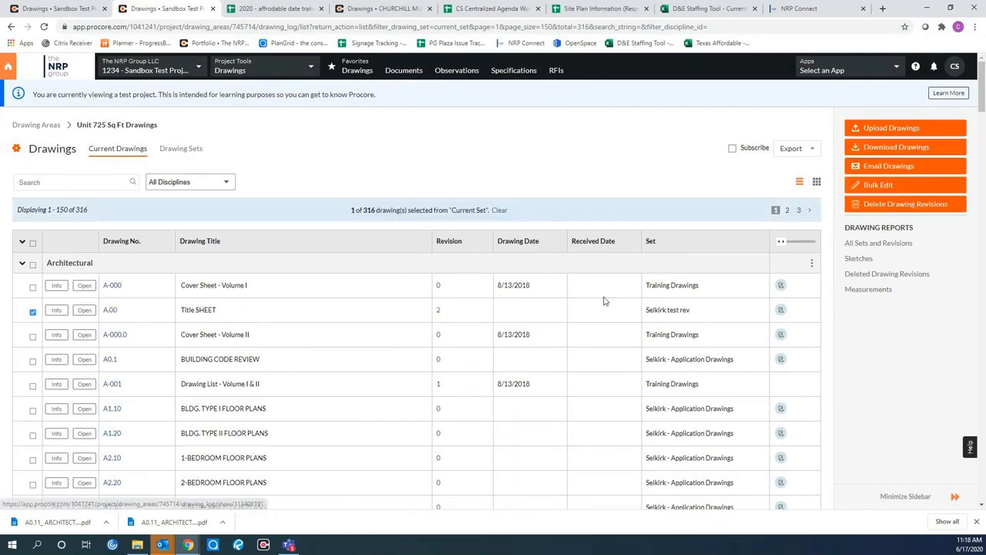
click(886, 168)
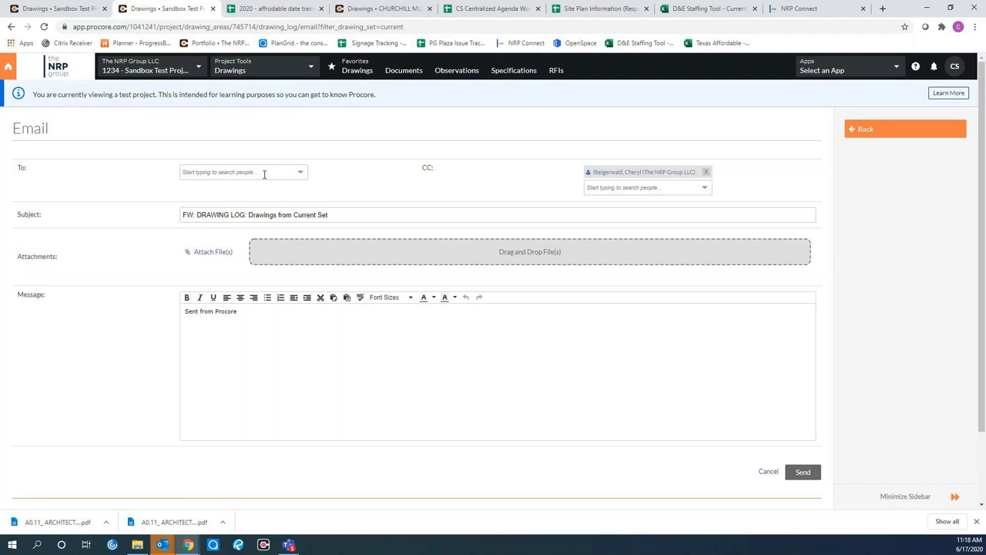
click(221, 170)
text(josh)
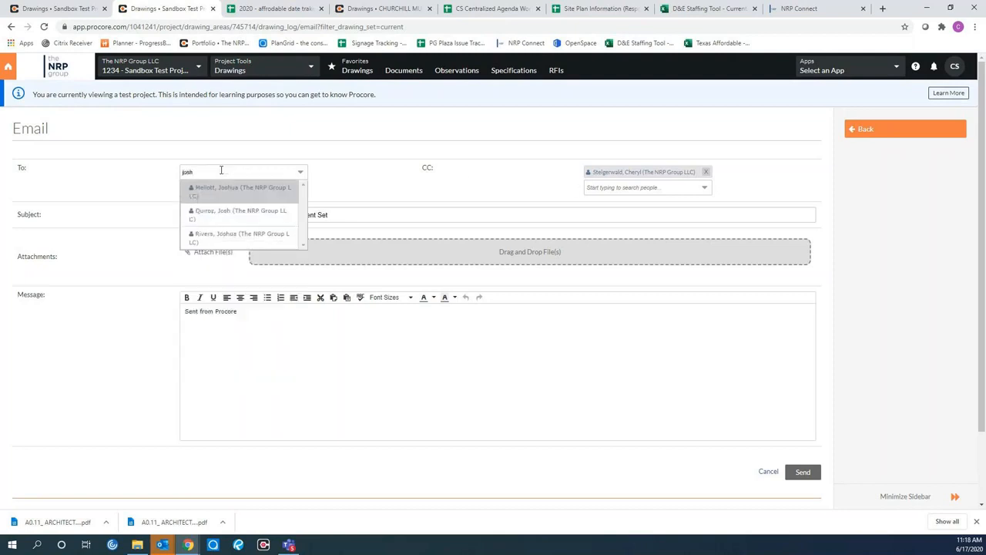
key(BackSpace)
key(BackSpace)
key(BackSpace)
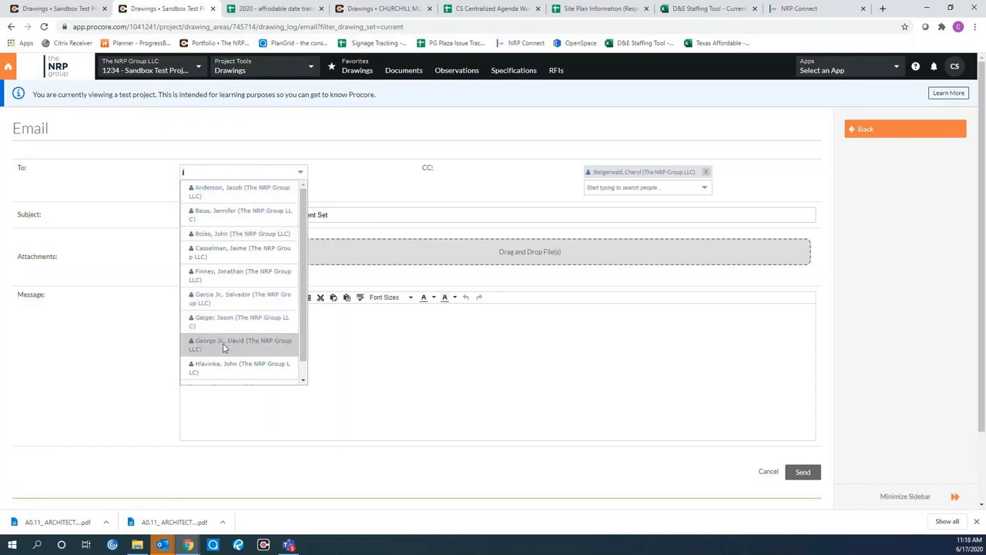
scroll(224, 323, down, 1)
scroll(227, 316, up, 1)
click(224, 194)
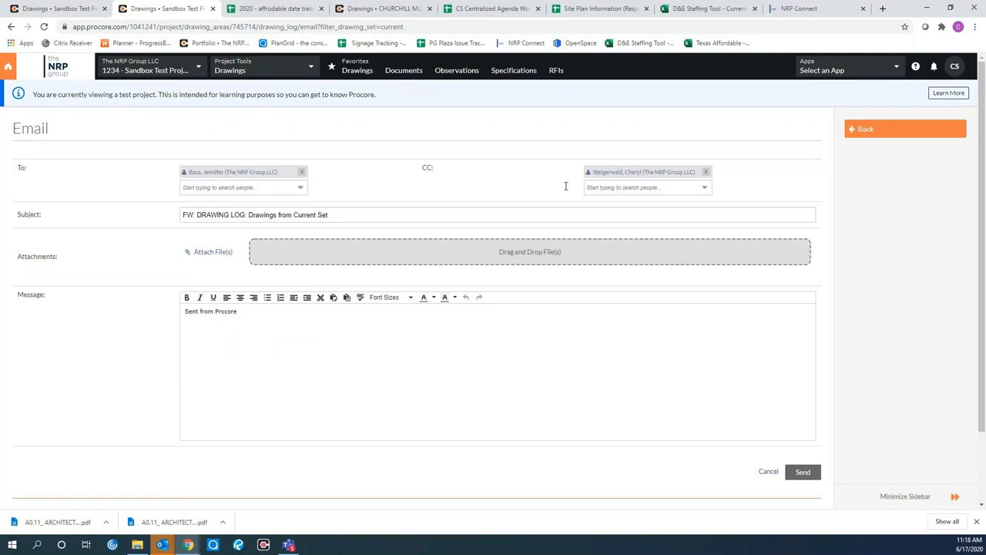
Replace the "FW:" prefix of the email's subject with "Test Project -".
drag(345, 215, 318, 214)
drag(196, 215, 176, 216)
drag(197, 215, 176, 217)
text(Test -)
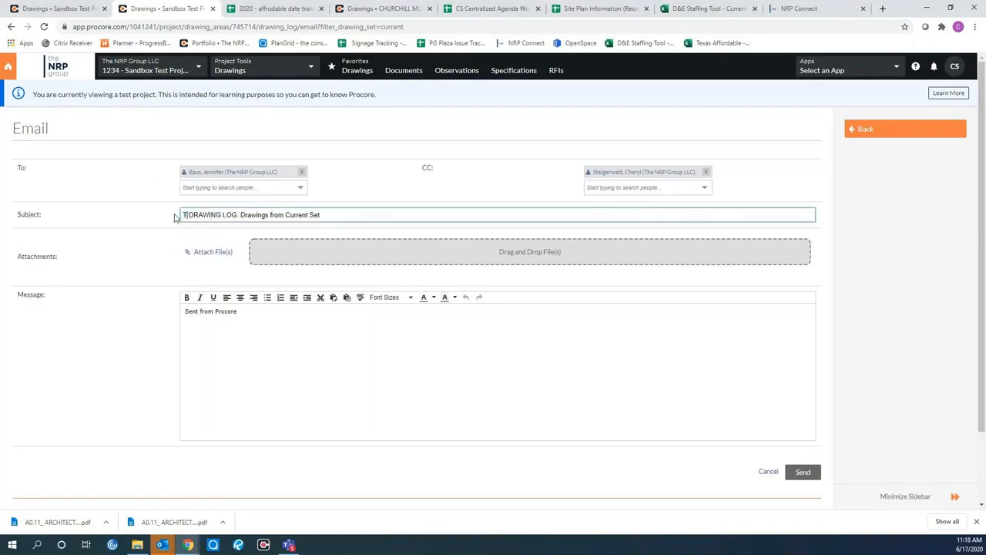
key(BackSpace)
key(BackSpace)
text(Project -)
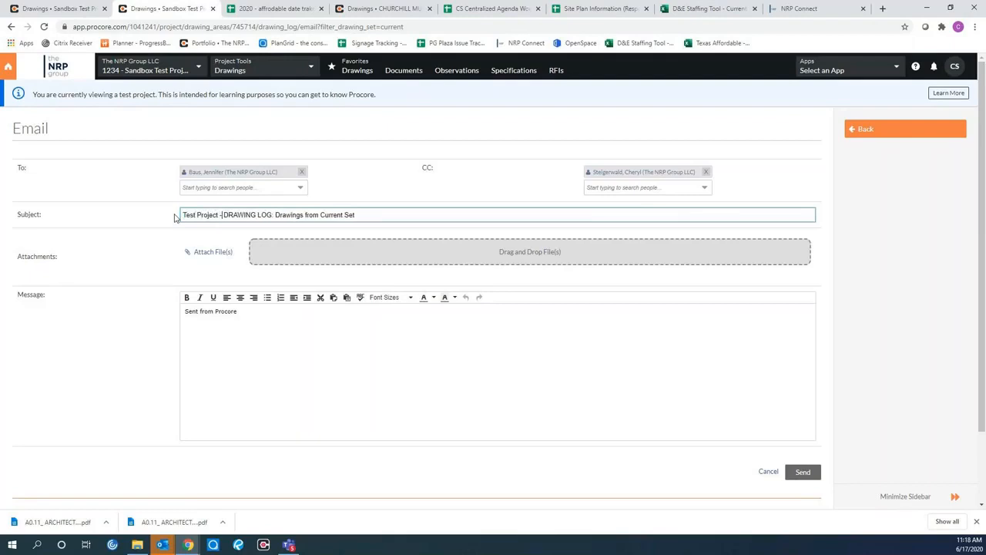
Replace the message with a request to address the added parking garage comments and advise the architect, send the email, and dismiss the system update prompt.
drag(271, 316, 147, 312)
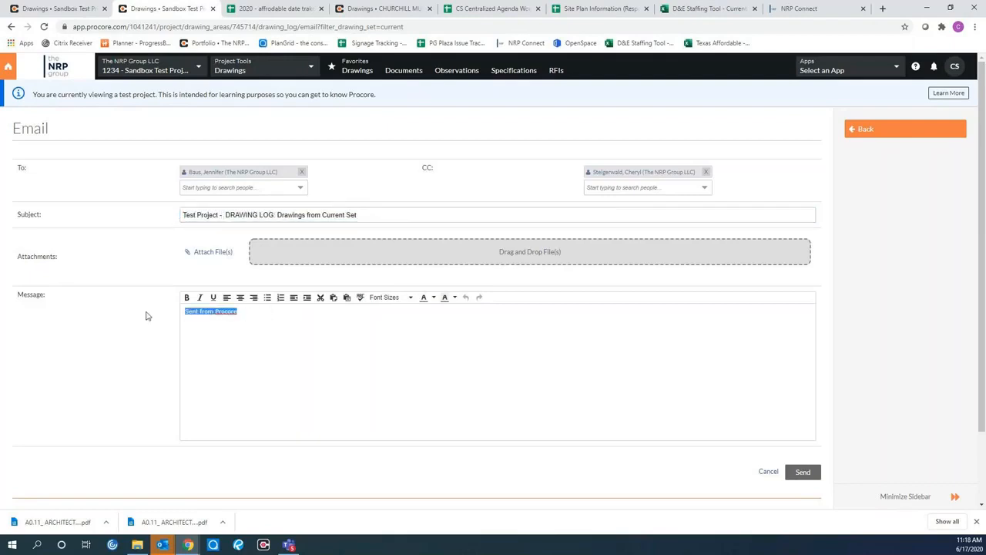
text(HEy)
text(Jen I added parking garage c)
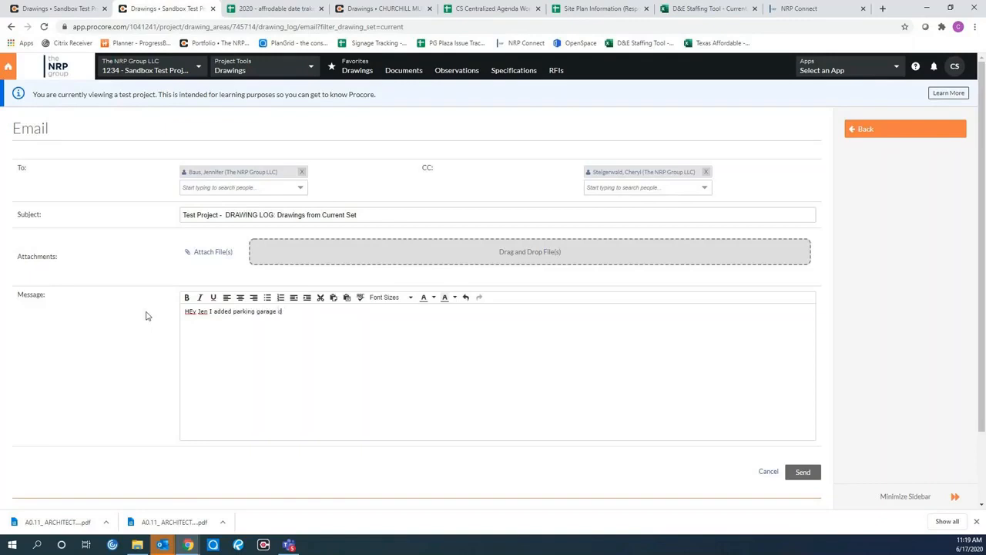
text(omments that need to be addressed.  Can you reply and advise ar)
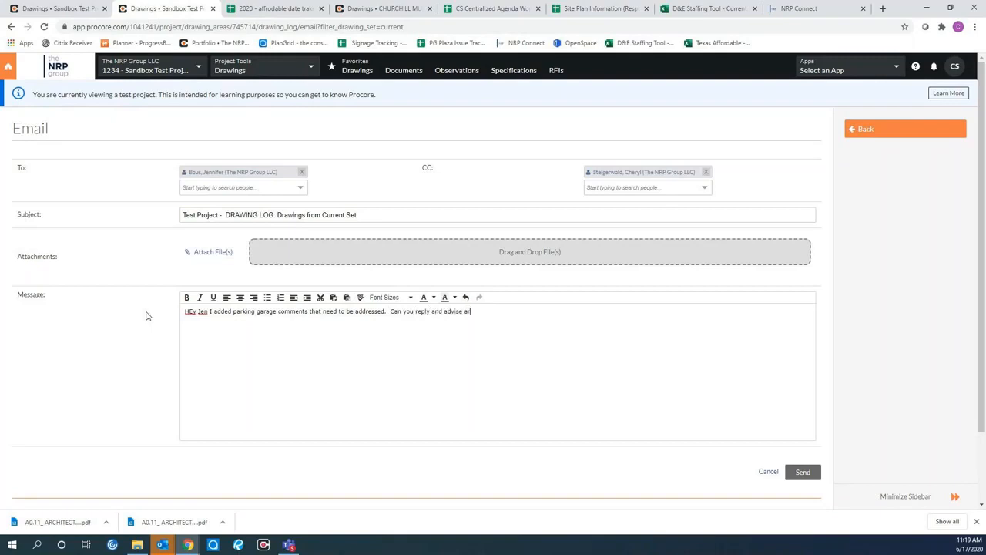
text(itect to fix.)
click(801, 473)
click(803, 474)
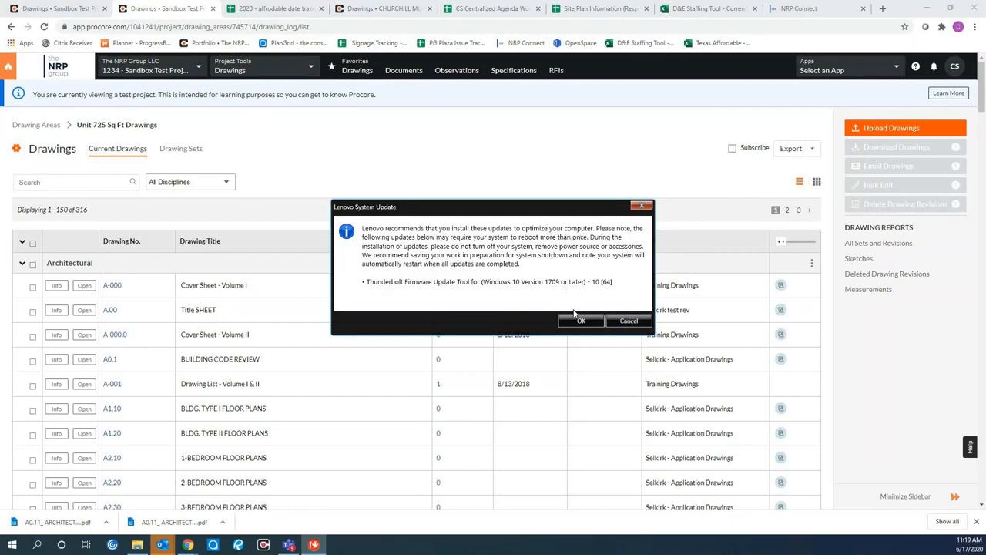
click(626, 320)
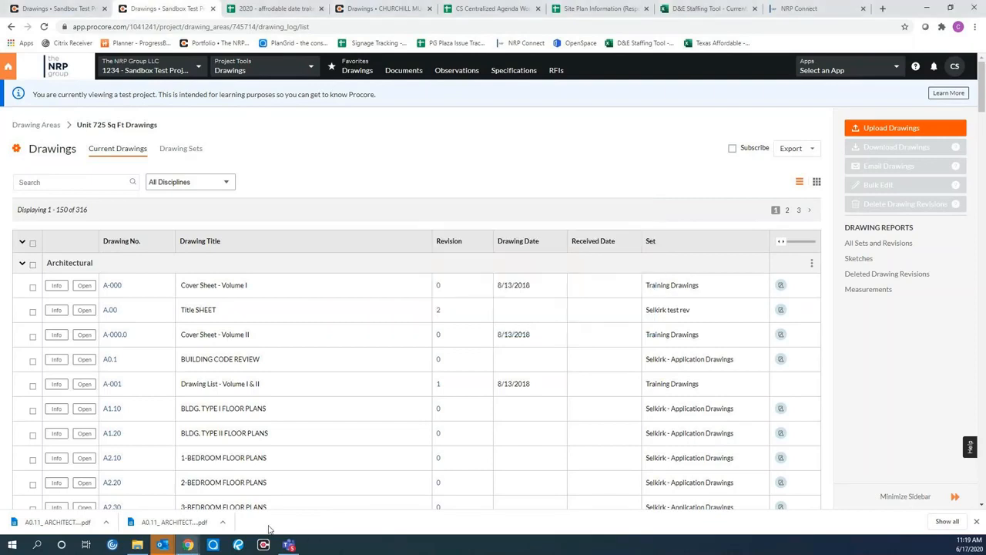
Switch to Outlook, review the received drawing log email at full size, and open its link to drawing A.00.
mouse_move(164, 546)
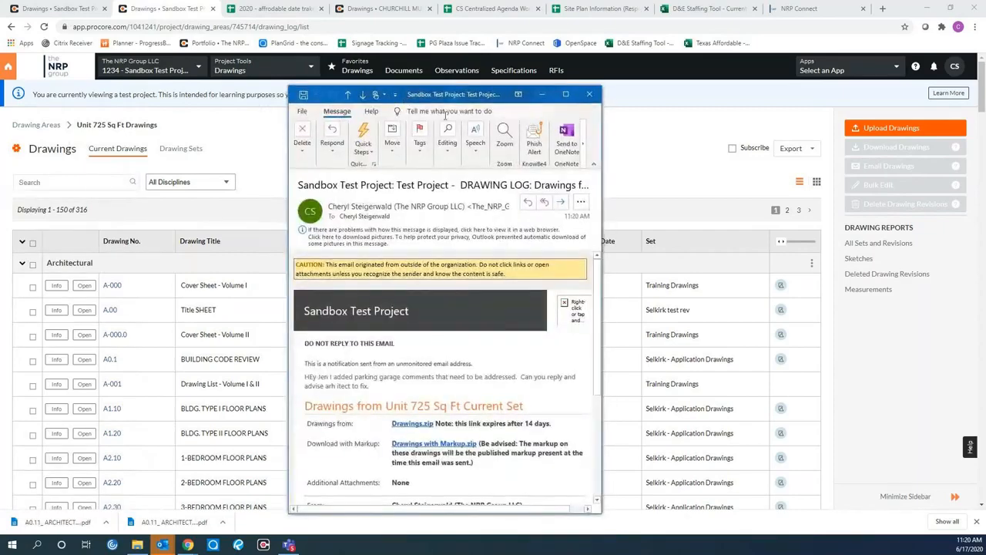
click(566, 96)
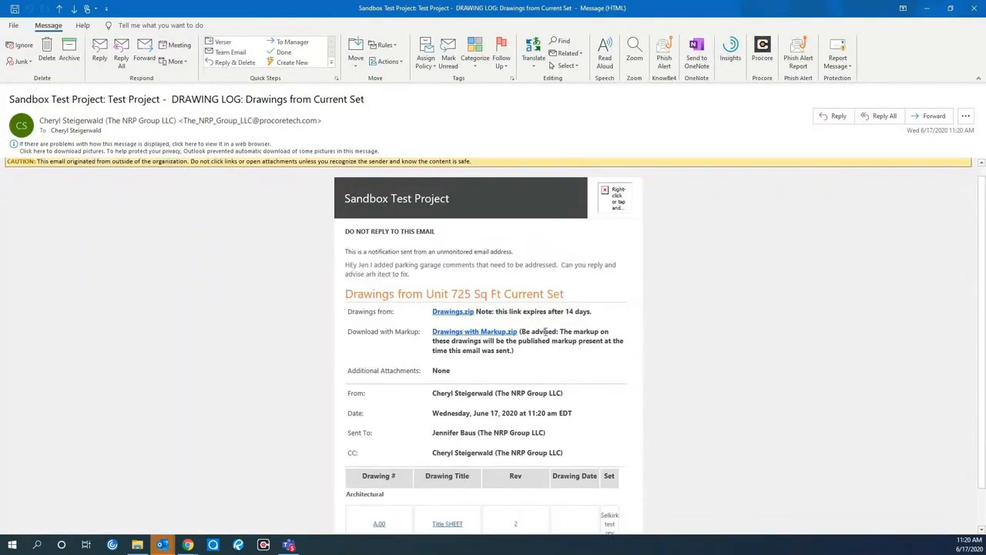
scroll(545, 332, down, 3)
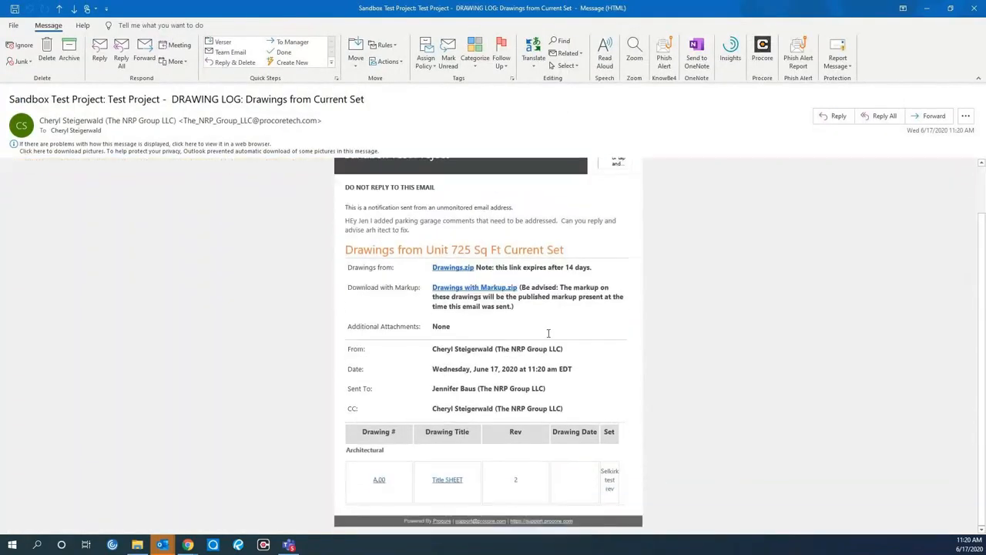
click(378, 484)
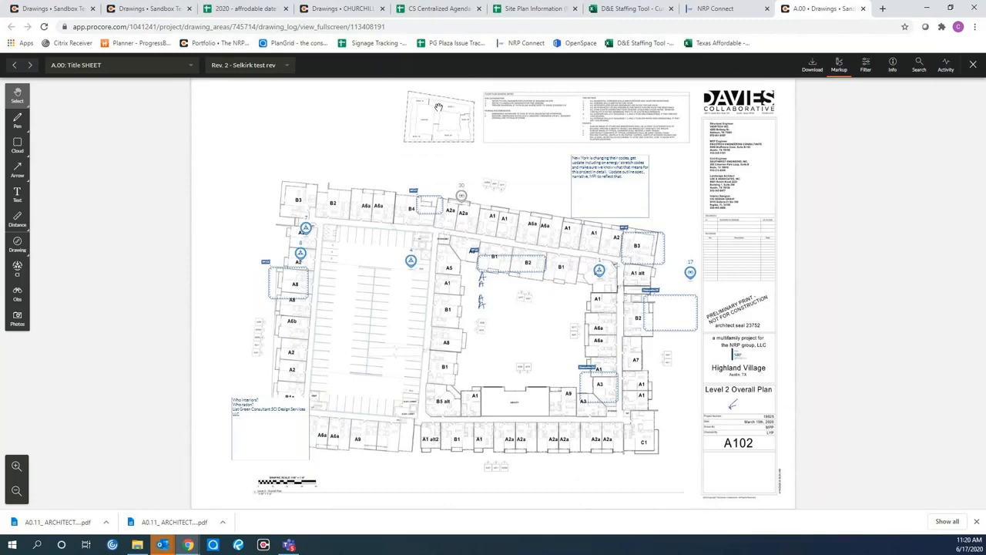
Leave the non-current A.00 drawing, switch to the Early Pricing & Early Site Planning project, and open its Drawings tool.
click(67, 10)
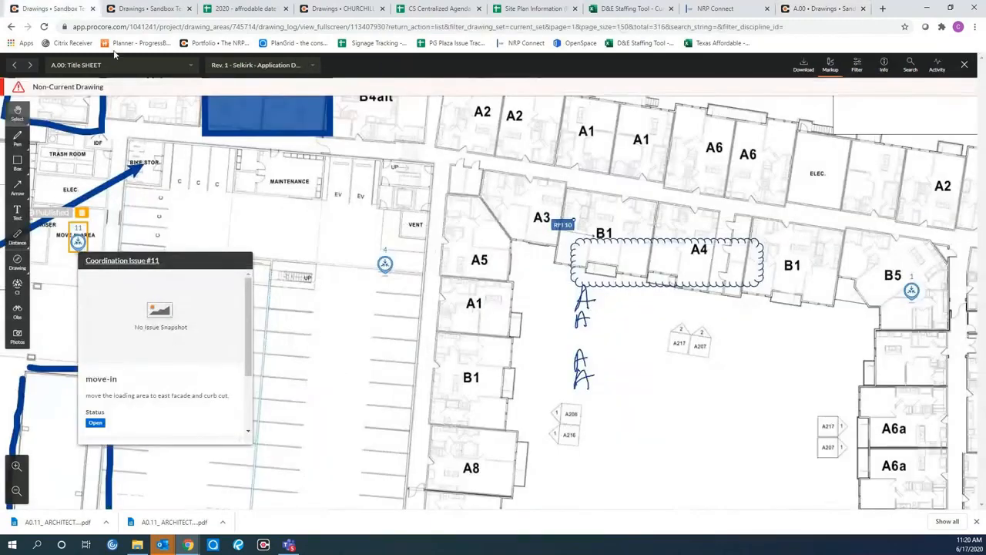
click(140, 72)
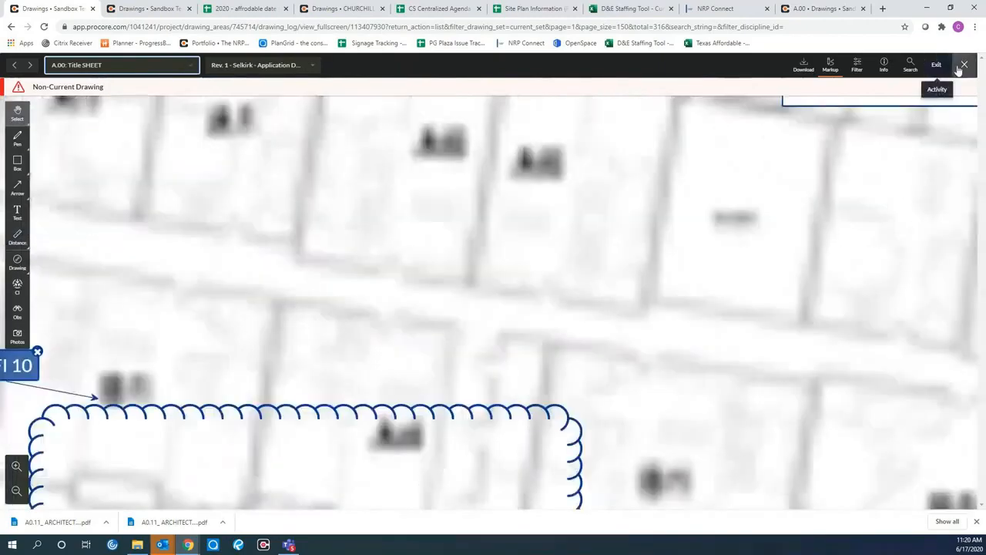
click(964, 65)
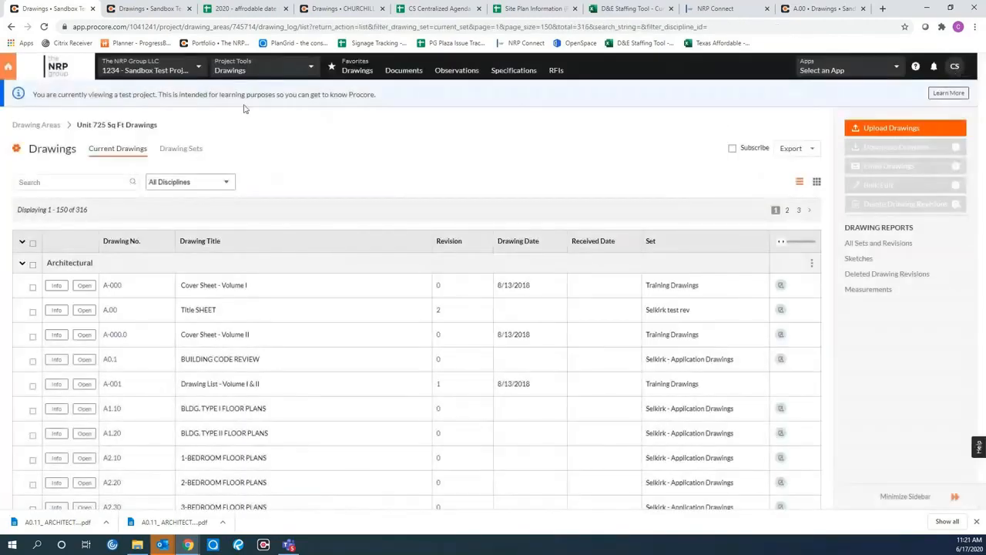
click(140, 71)
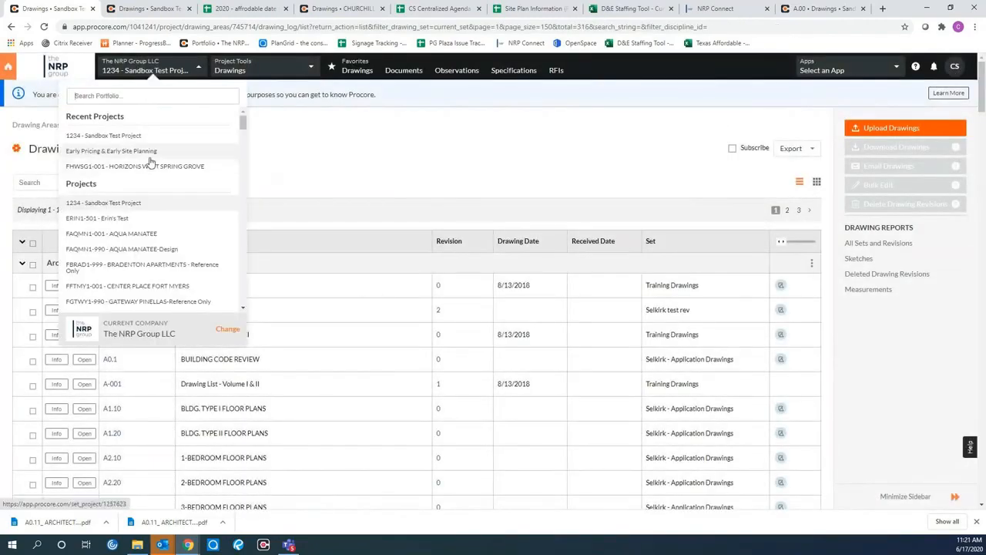
click(142, 155)
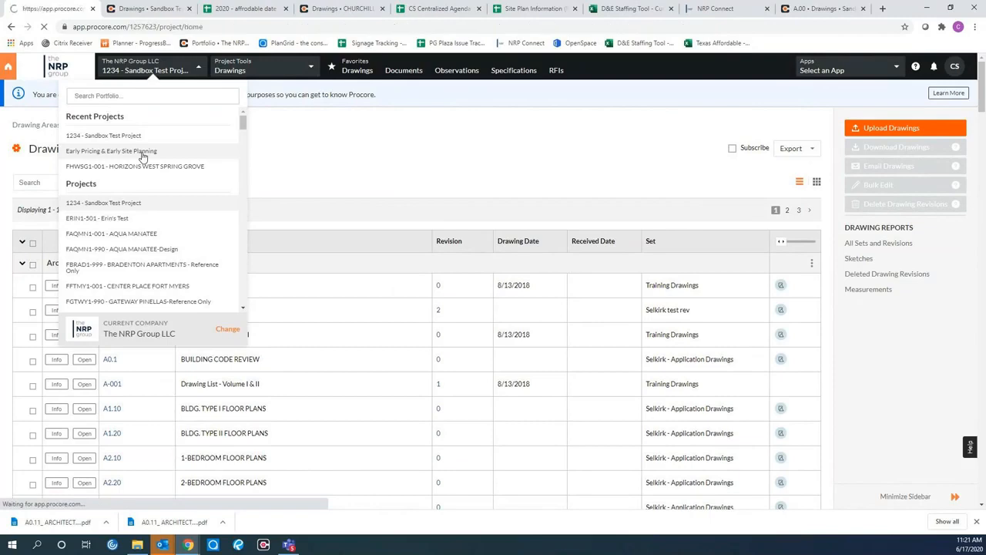
click(357, 71)
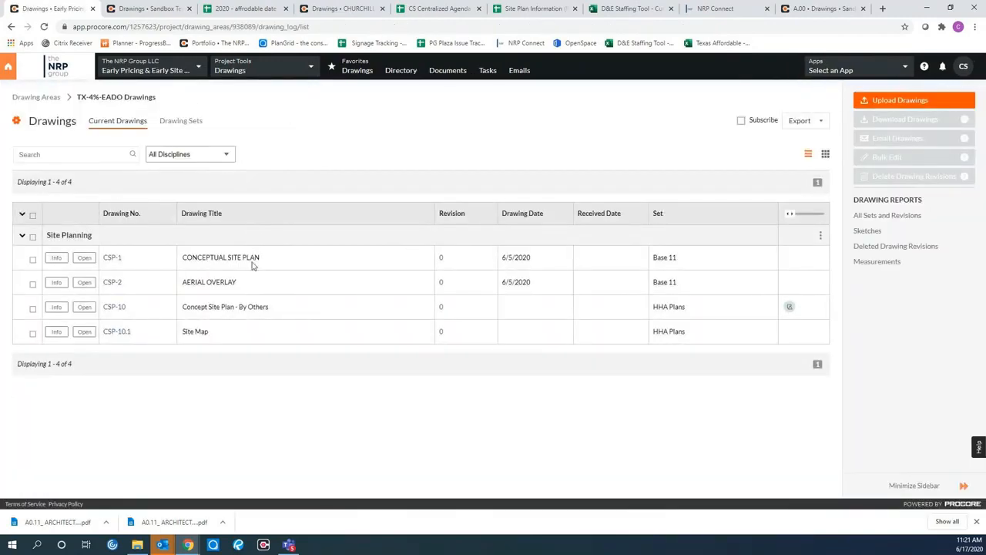
Open the CSP-1 CONCEPTUAL SITE PLAN, look at its available markup tools, and return to the drawing list.
click(115, 262)
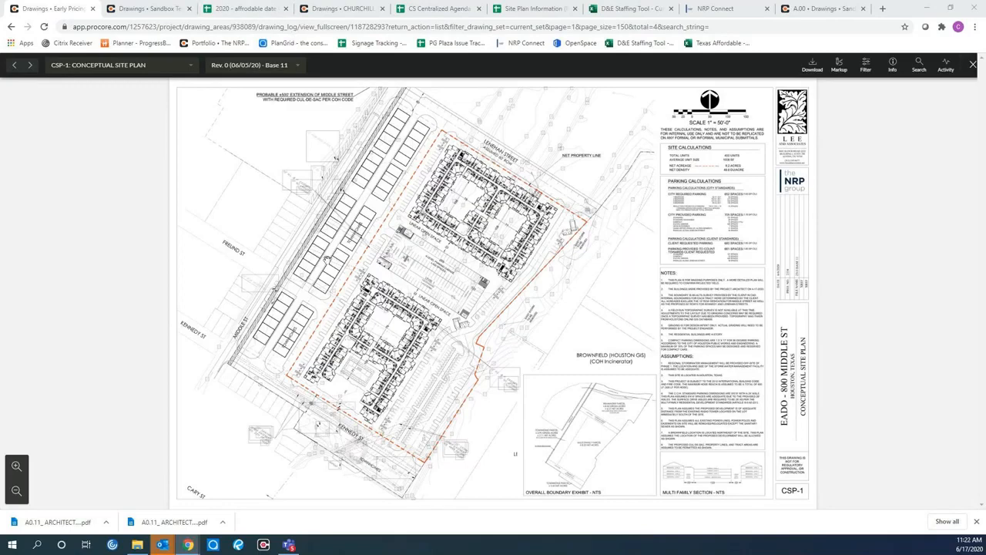
click(839, 63)
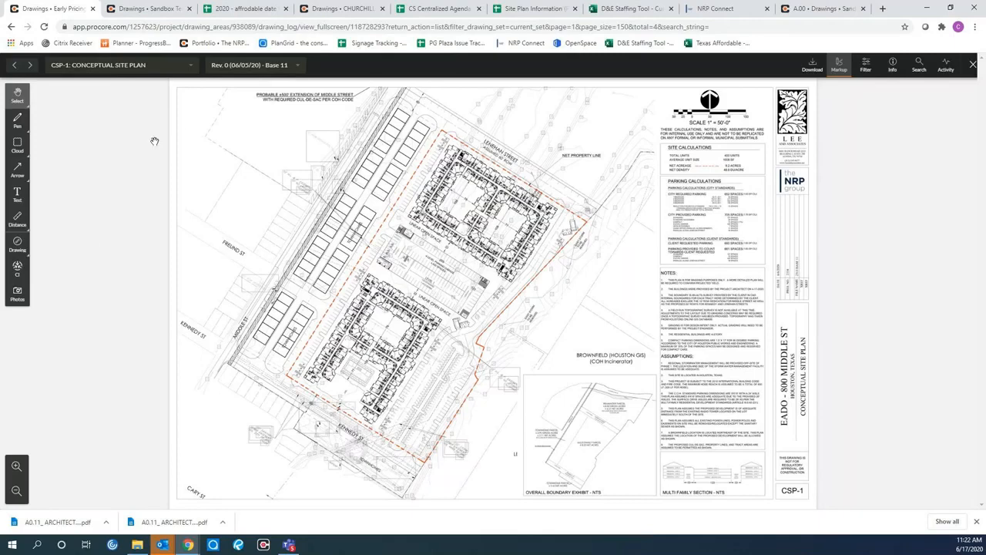
click(963, 69)
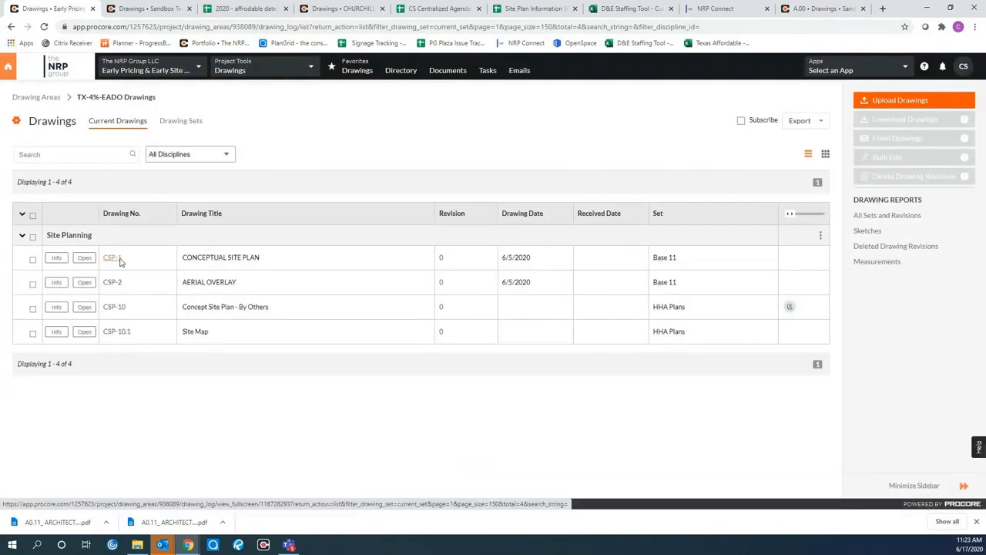
Select the CSP-1 conceptual site plan, look at a new email form in the Emails tool, and leave it unsent.
click(33, 260)
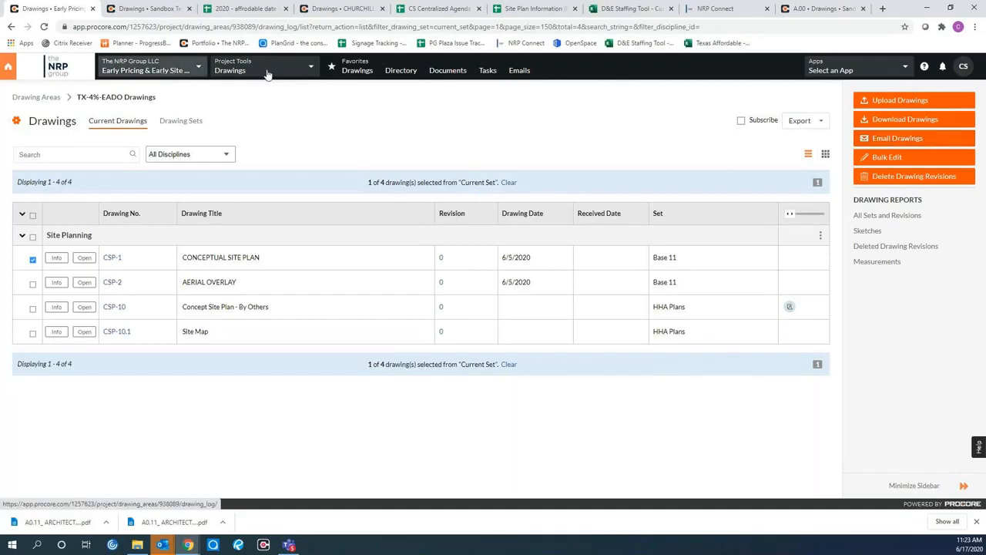
click(520, 74)
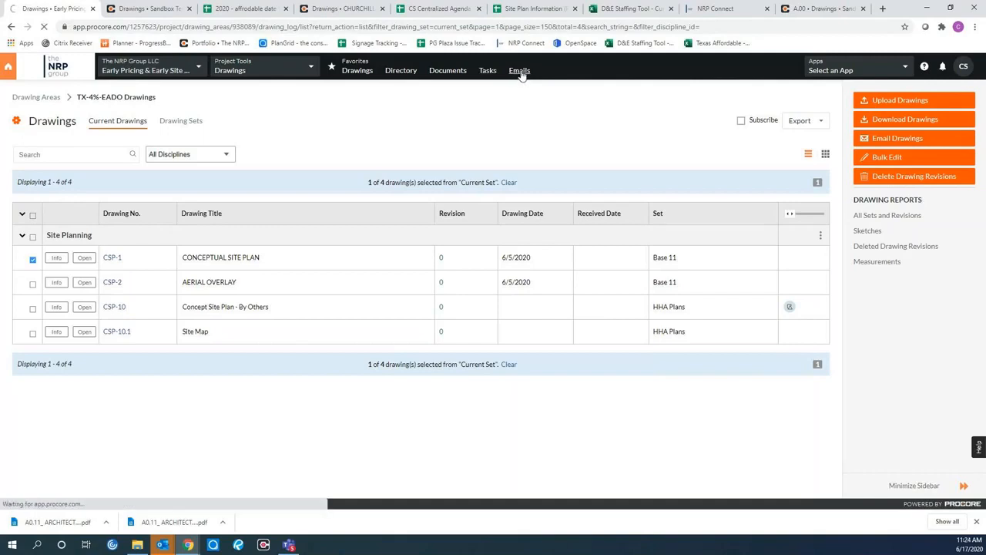
click(877, 104)
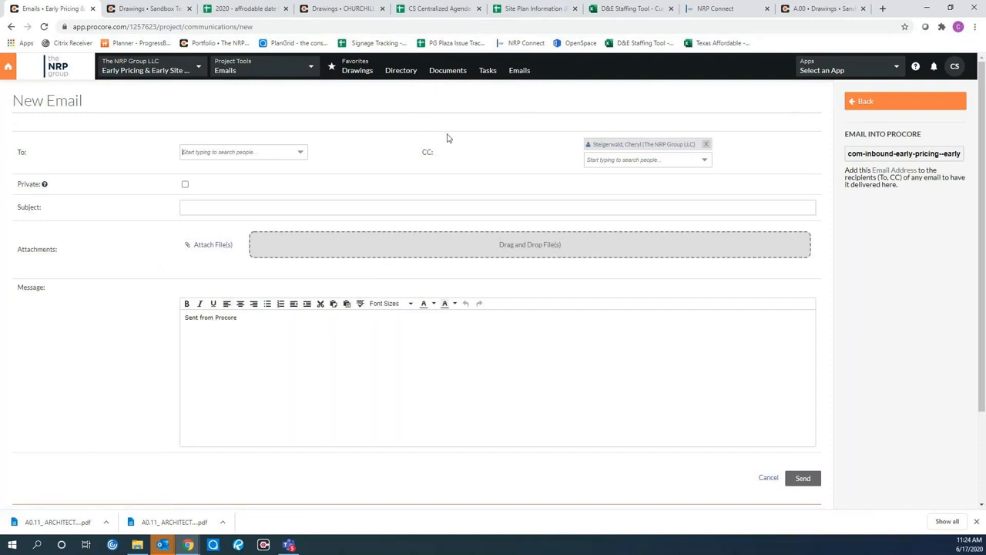
click(358, 71)
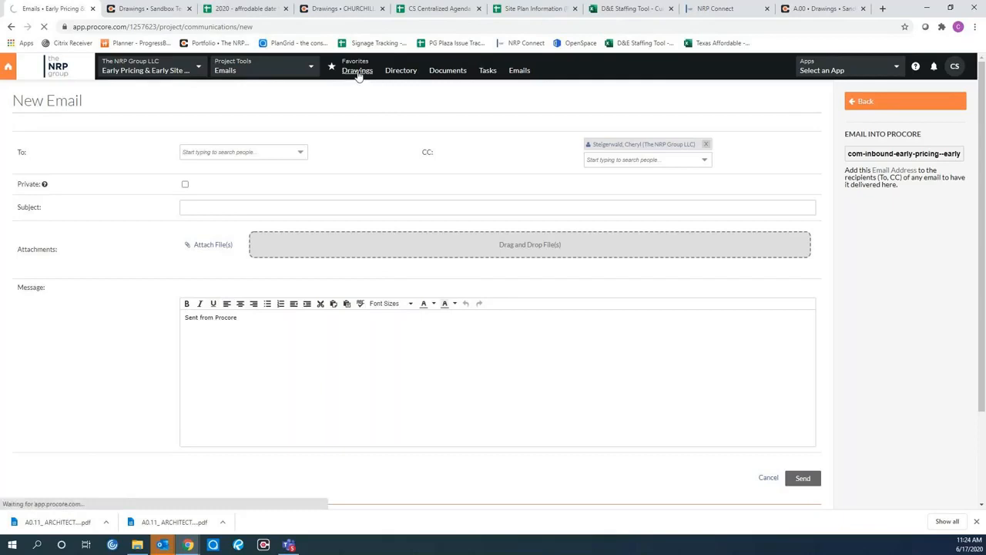
In Documents, open the 2020 shared folder's VA-MR-Lake Pointe To Planner folder and select THE LANDING AT PRINCE WILLIAM_APPROVED SMALL AREA PLAN.pdf.
click(444, 72)
click(33, 151)
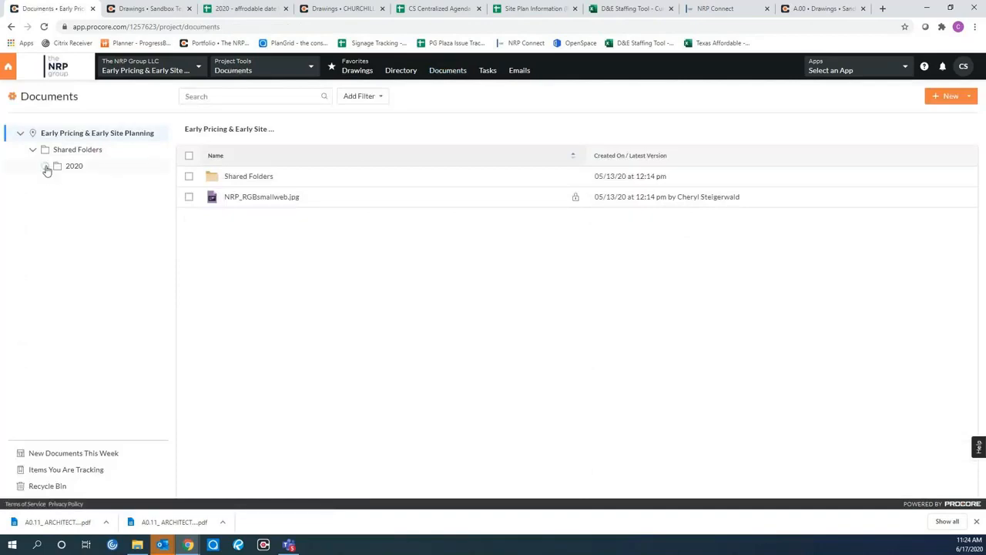
click(45, 167)
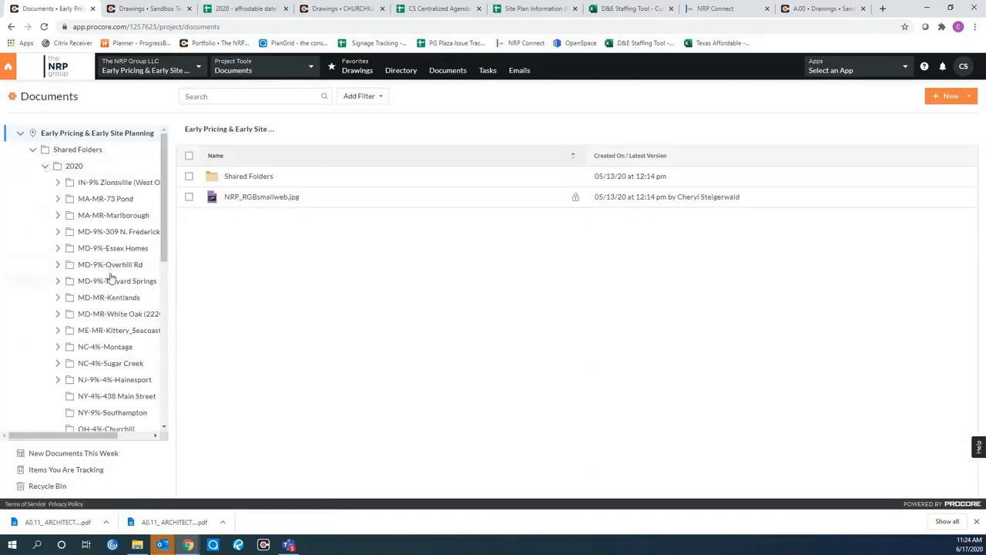
scroll(111, 279, down, 10)
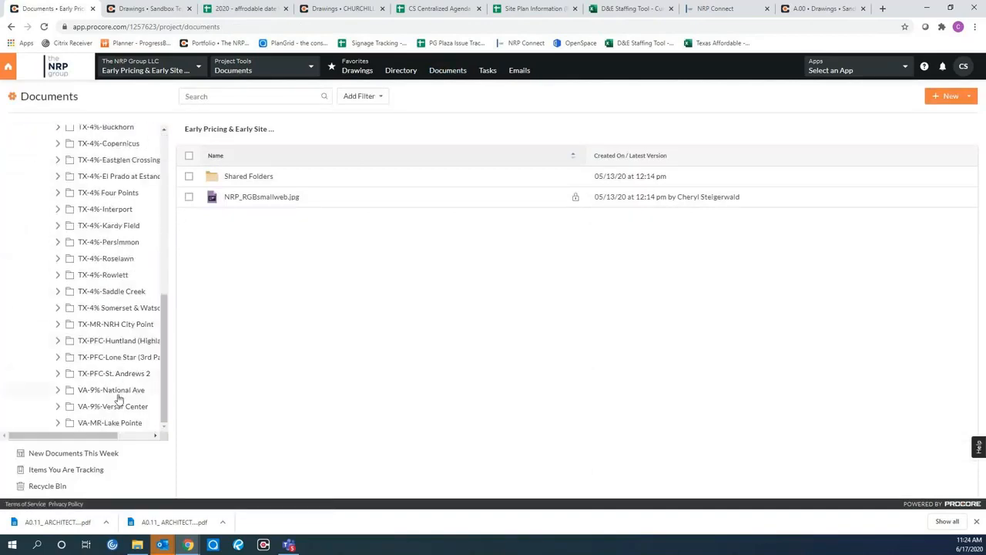
click(120, 423)
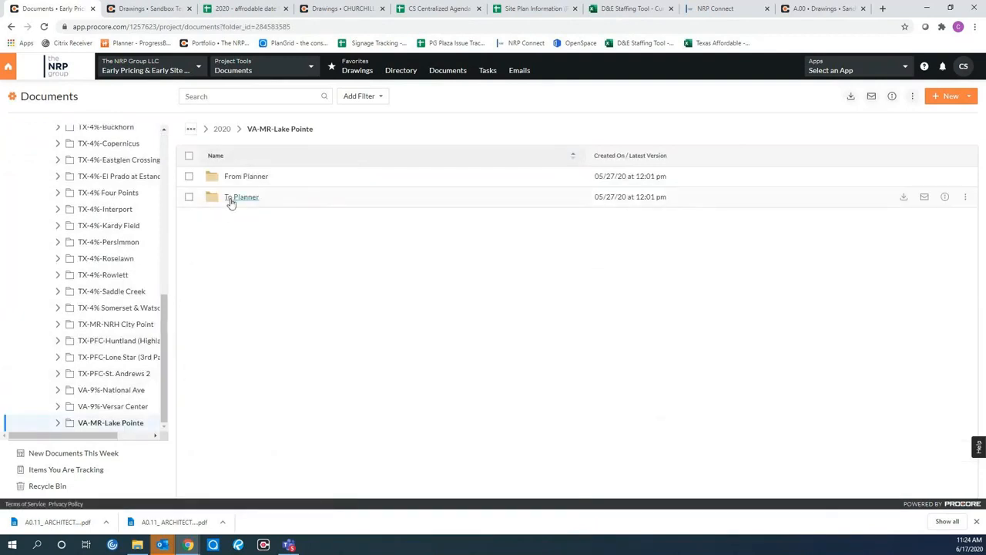
click(240, 197)
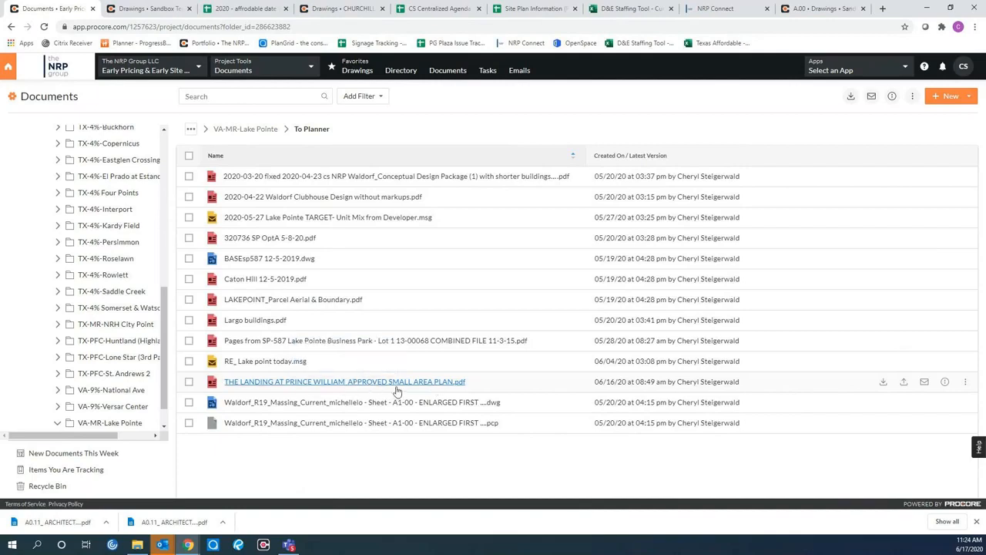
click(189, 382)
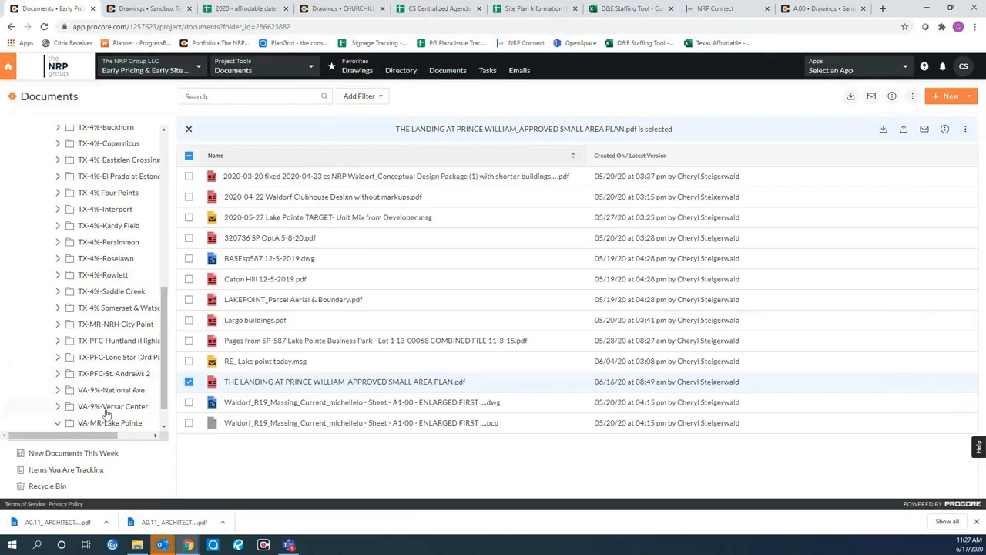
Return to the project's top-level Documents view, expand the 2020 shared folders, and switch to the Drawings tool.
click(448, 69)
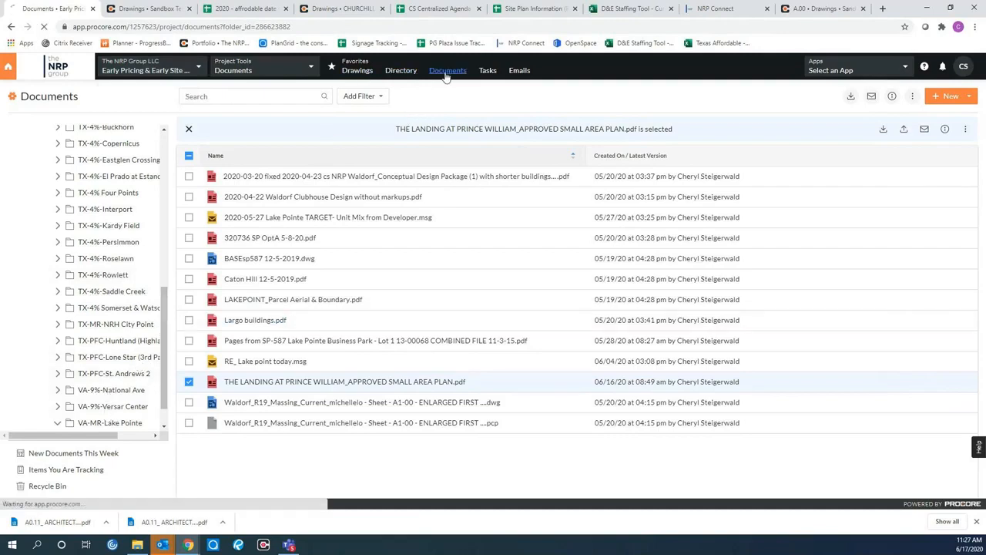
click(32, 149)
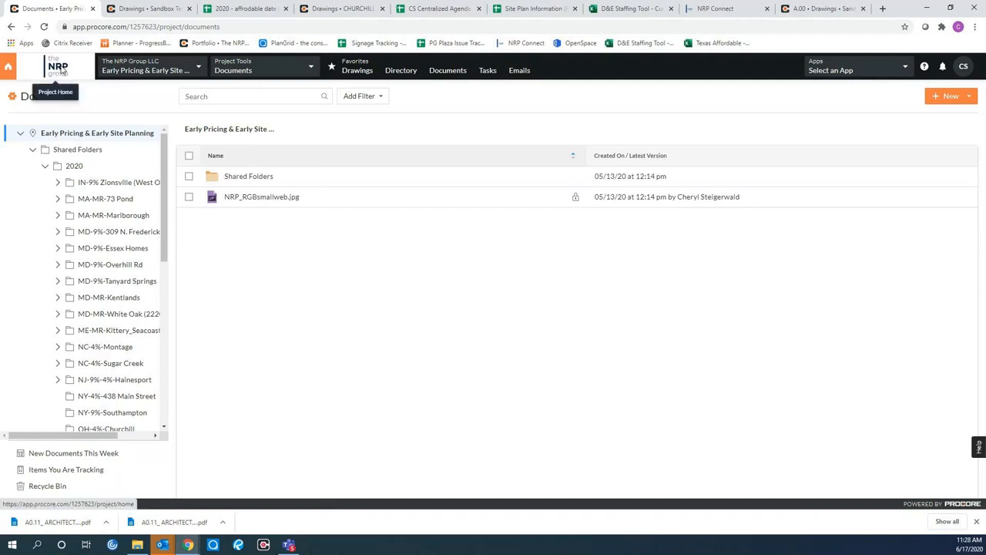
click(359, 74)
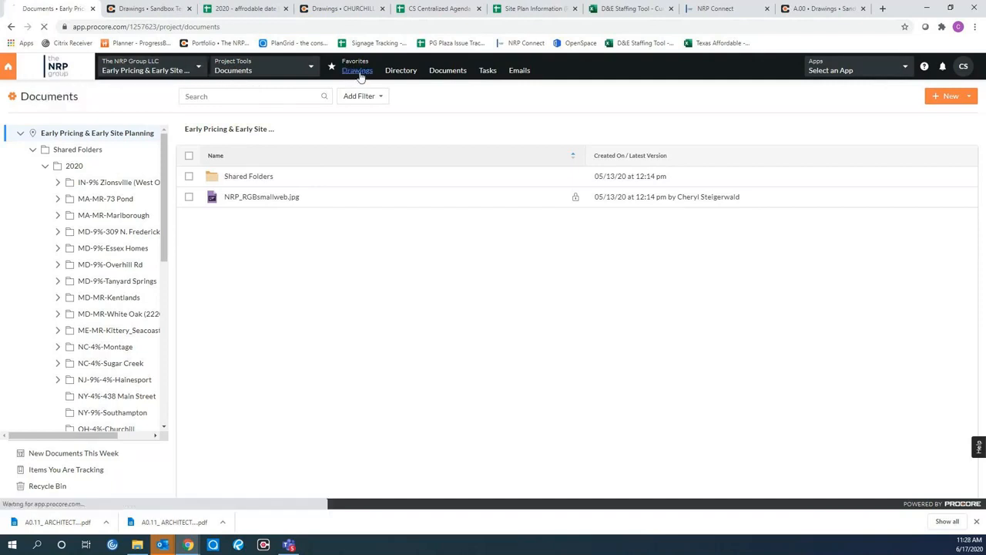